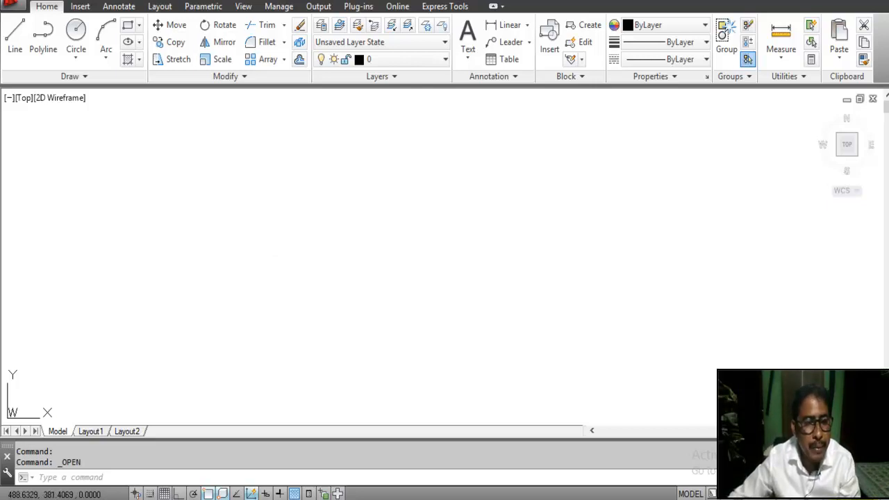
- Set the model space limits from the default lower-left corner 0,0 to the upper-right corner 297,210
left_click(37, 478)
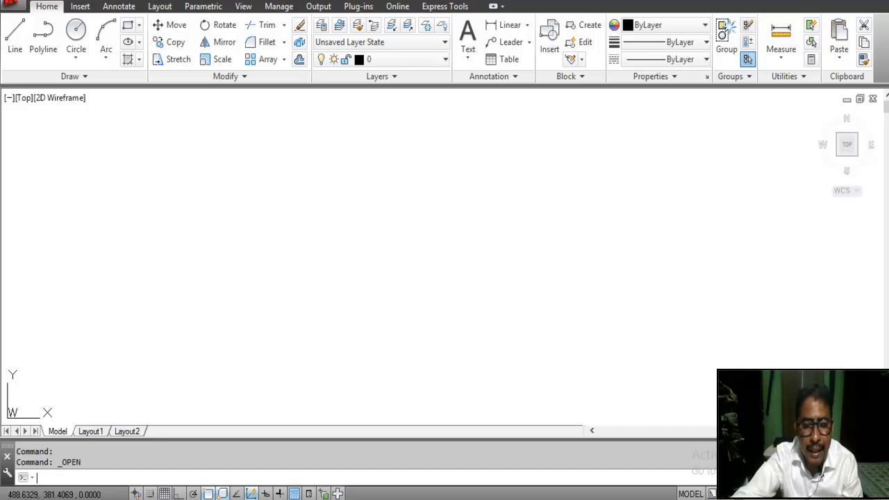
type("li")
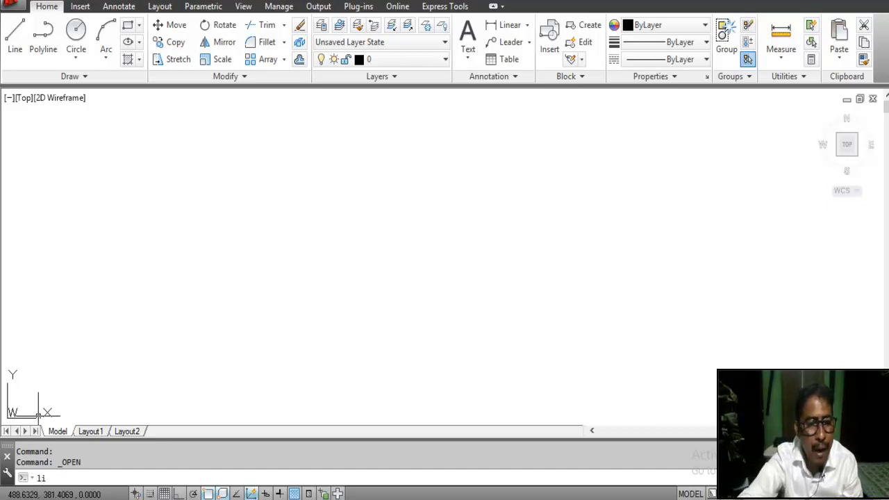
type("mi")
type("t")
key("Return")
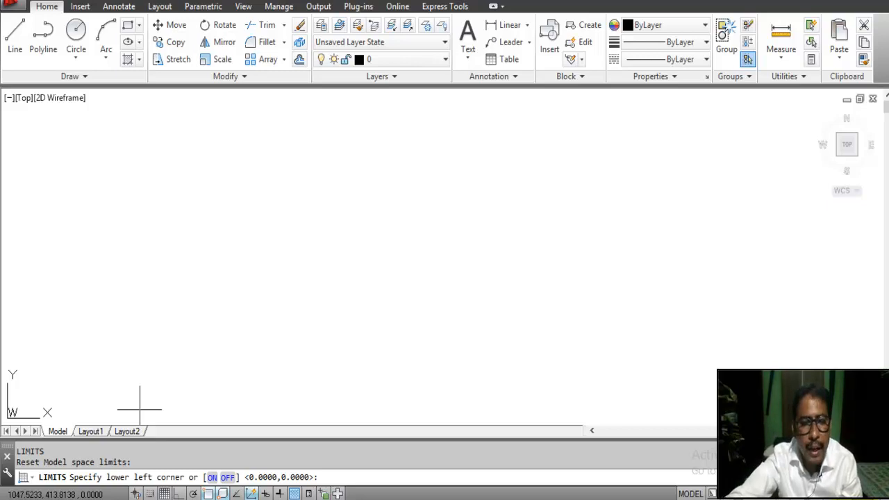
key("Return")
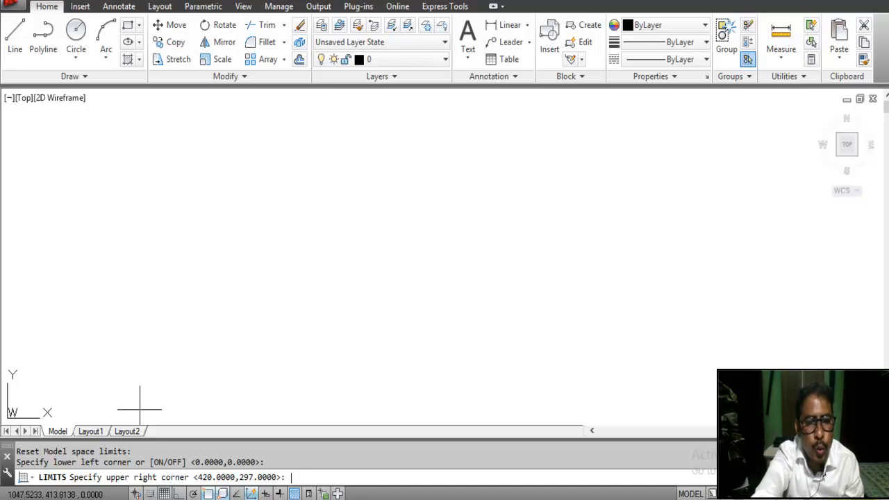
type("29")
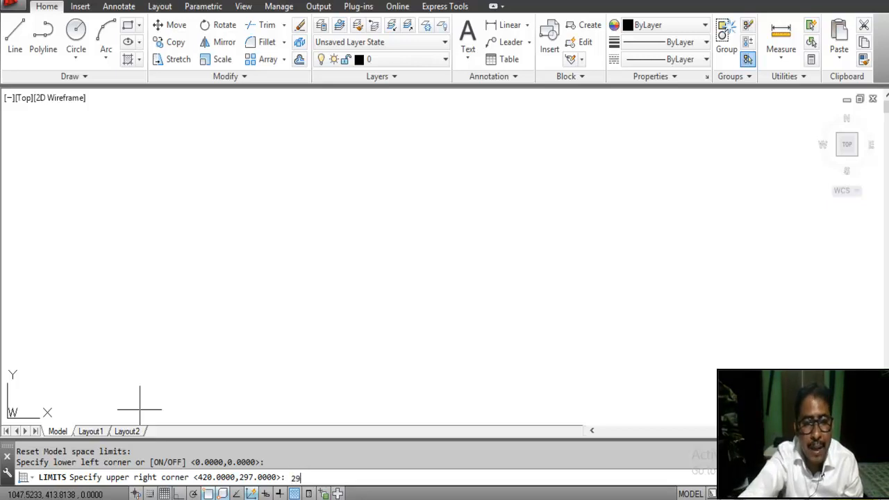
type("7")
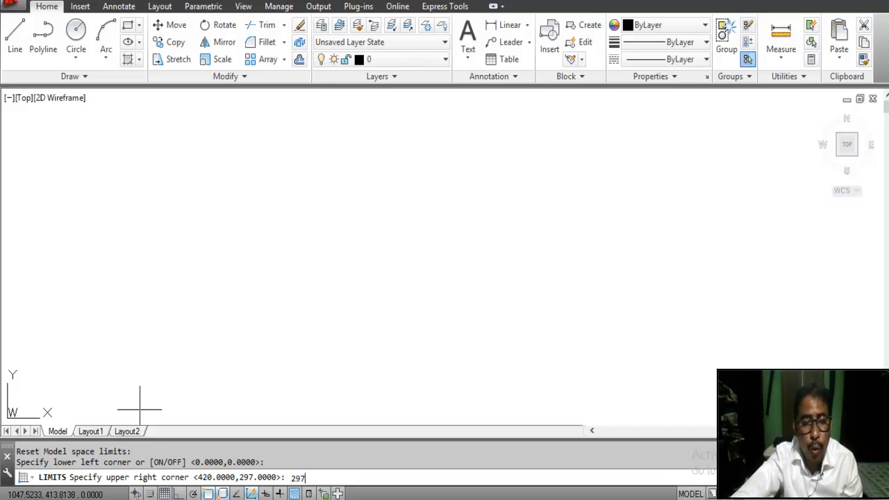
type(",")
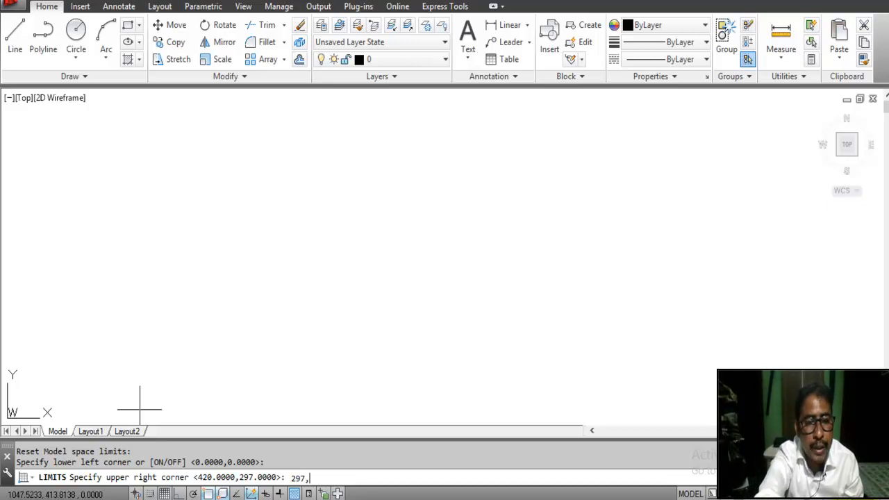
type("210")
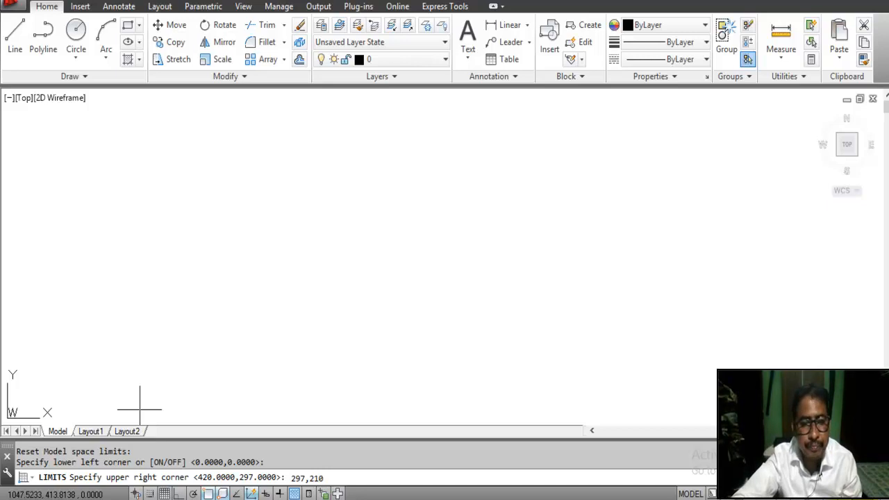
key("Return")
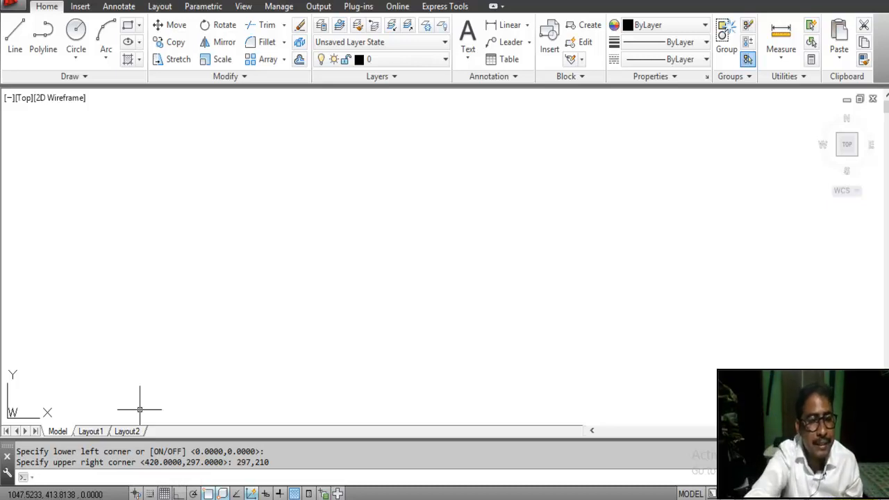
- Zoom the view with the All option to fit the drawing limits
type("z")
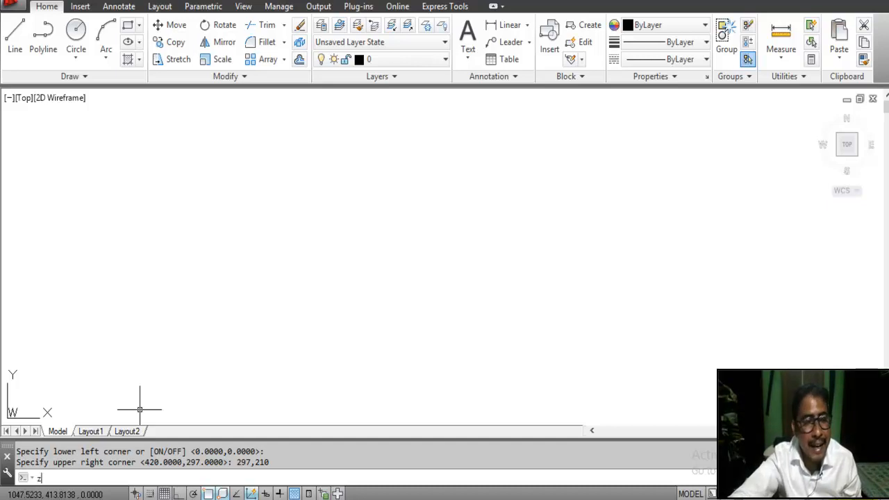
key("Return")
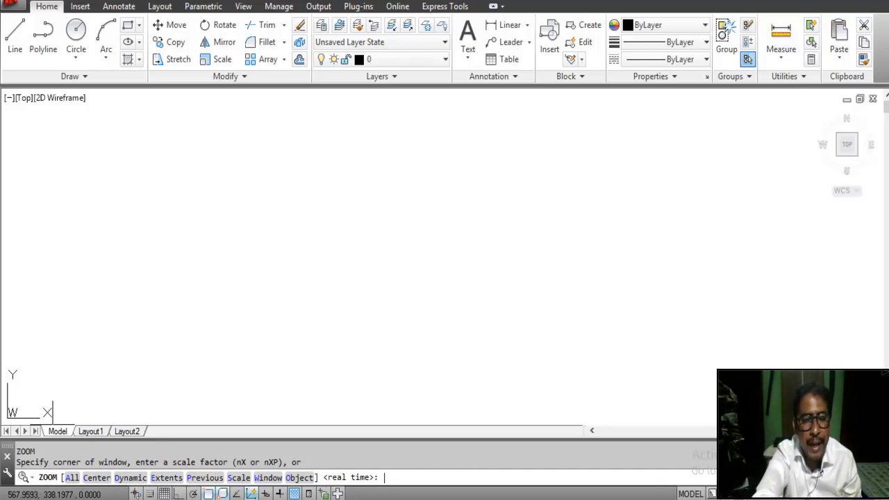
type("a")
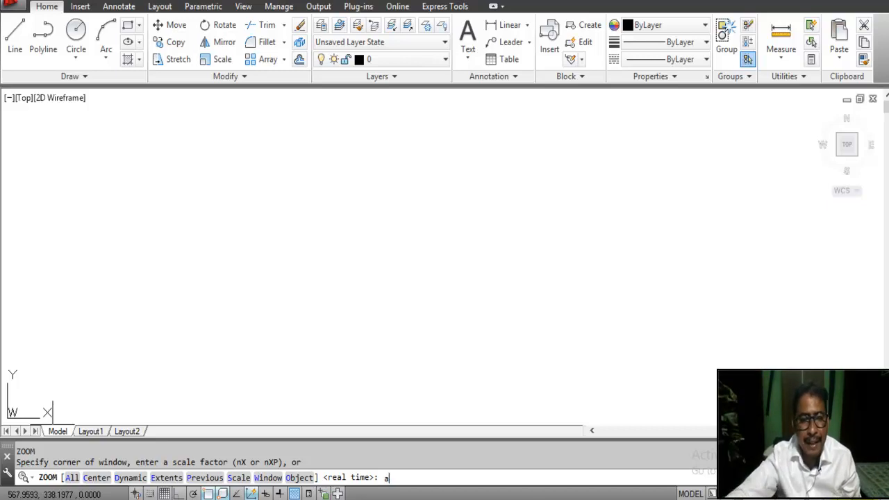
key("Return")
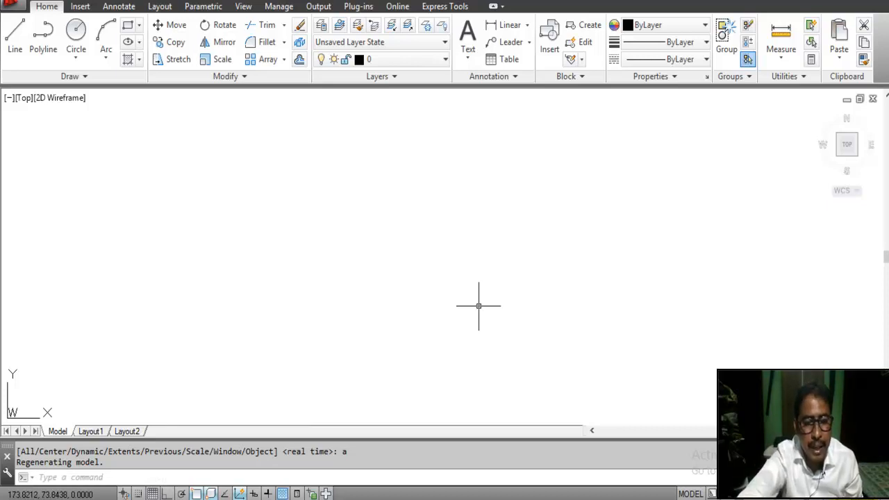
- Set the drawing units' length type to Decimal, accepting the other unit settings as they are
type("un")
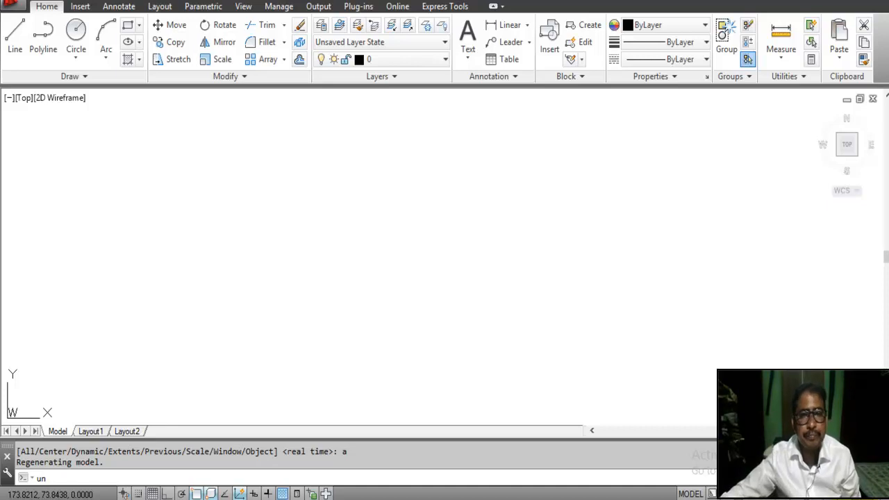
key("Return")
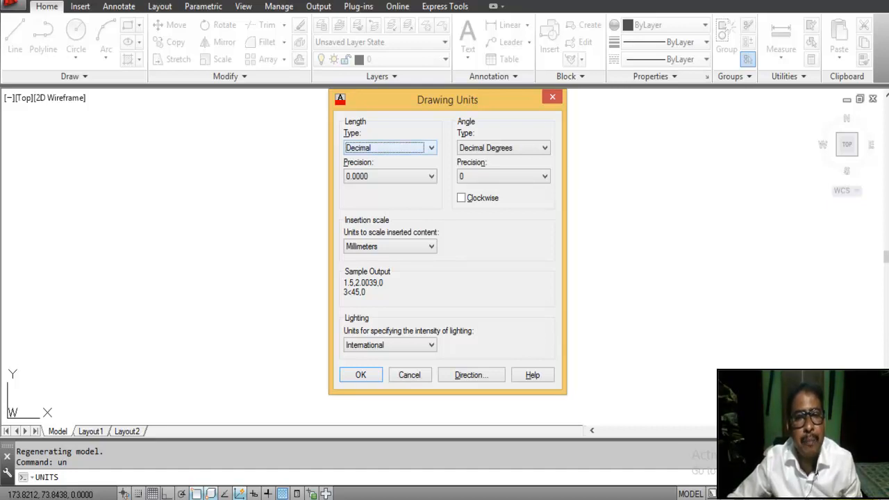
left_click(389, 147)
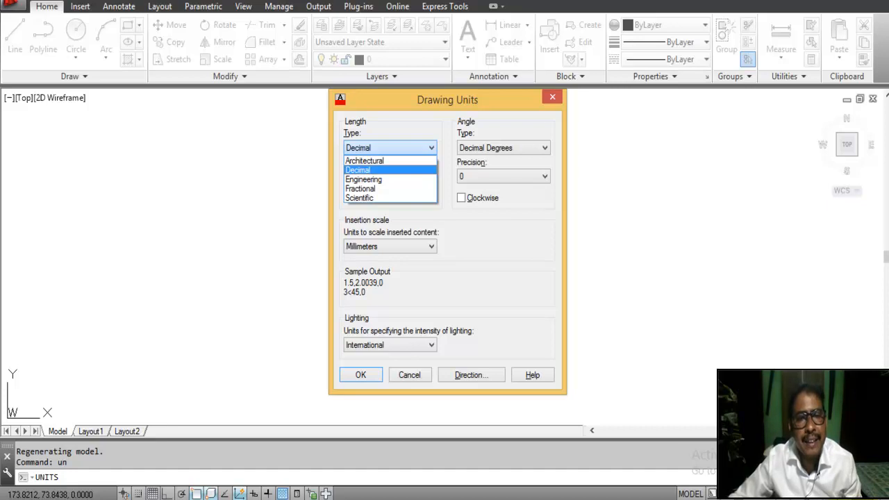
left_click(361, 171)
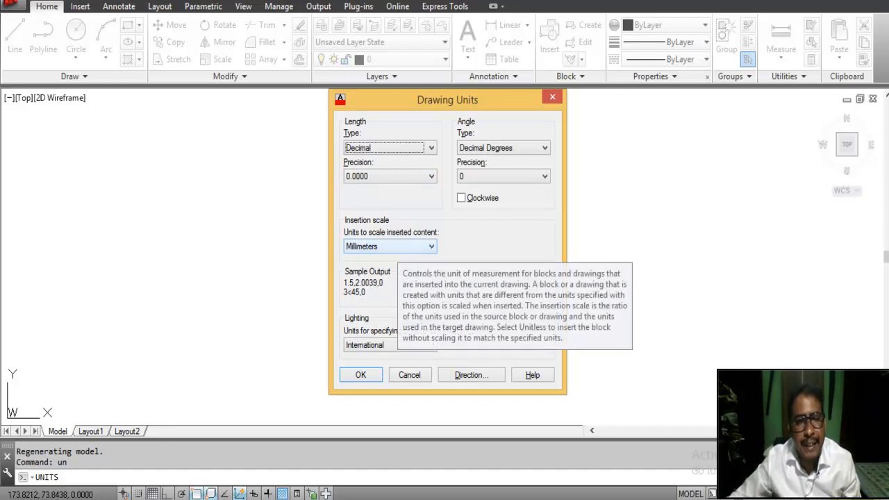
left_click(361, 375)
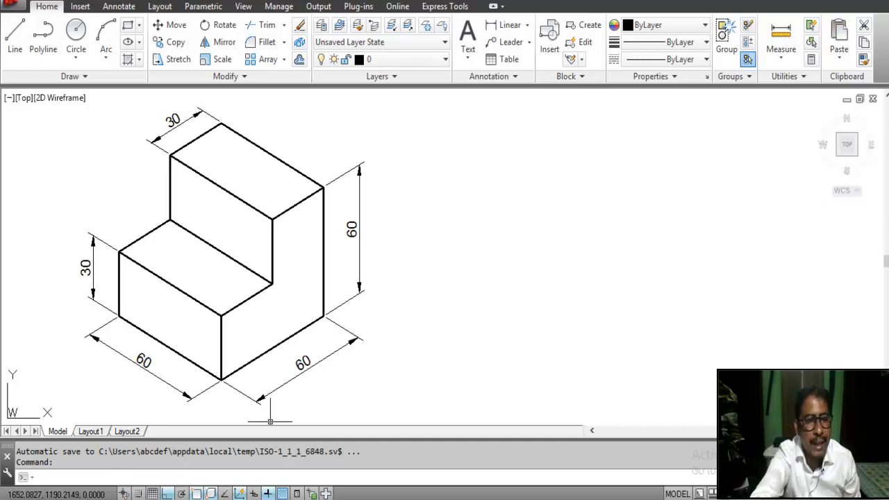
- Set the snap style to Isometric with a vertical spacing of 10, and turn snap mode off
type("sn")
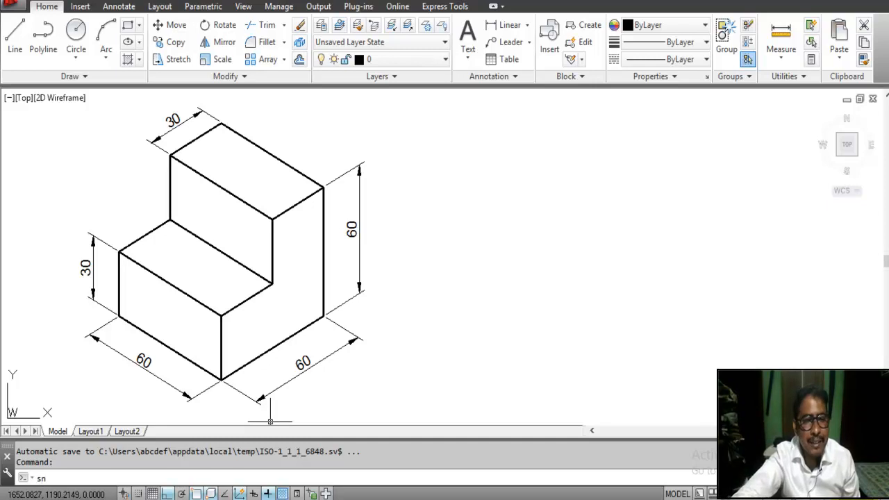
key("Return")
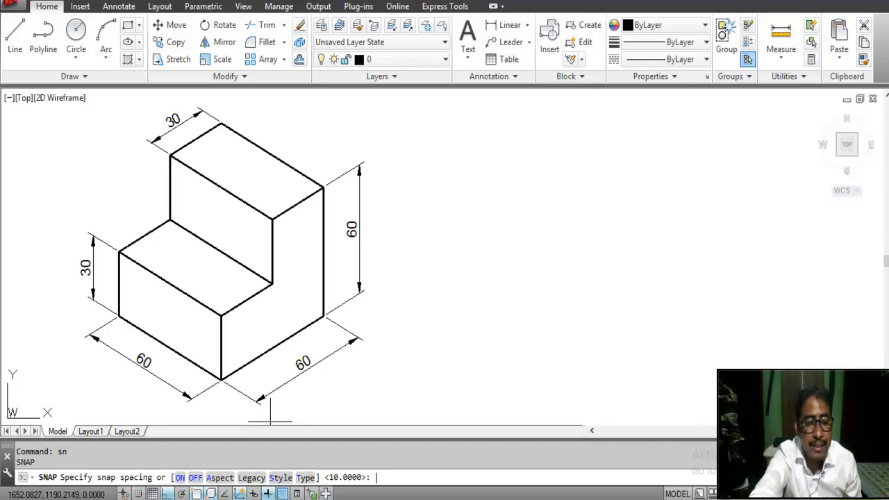
type("s")
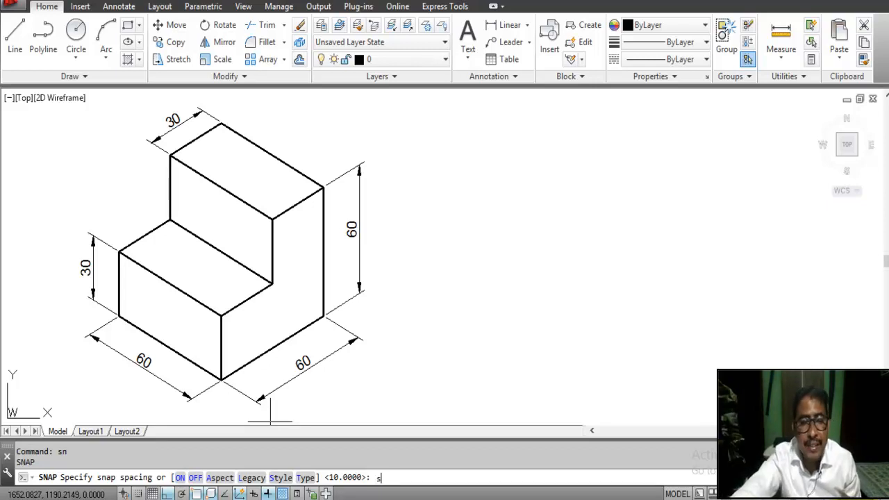
key("Return")
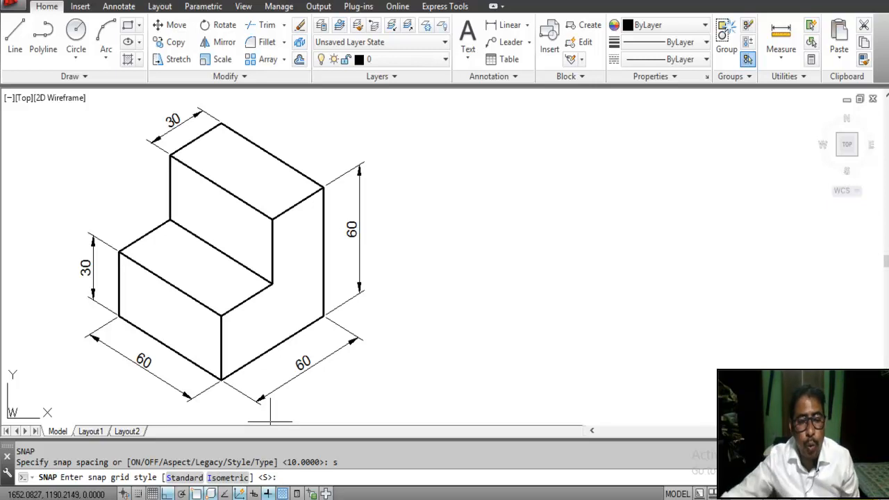
type("i")
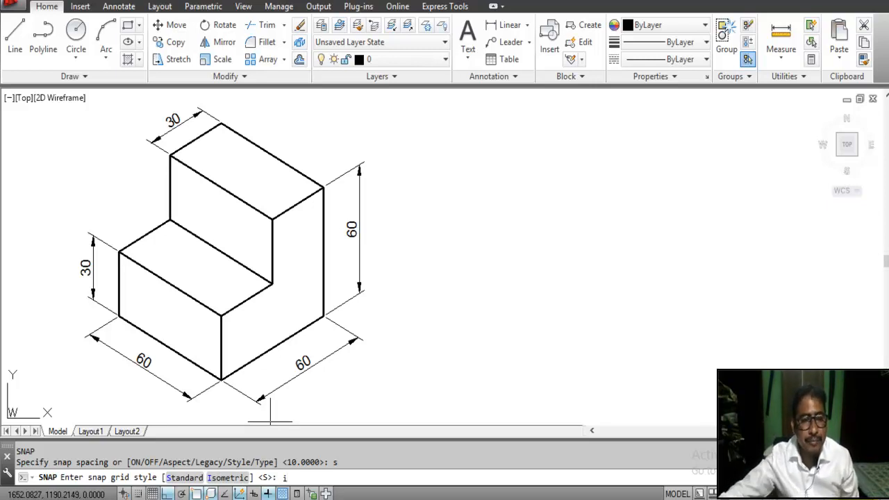
key("Return")
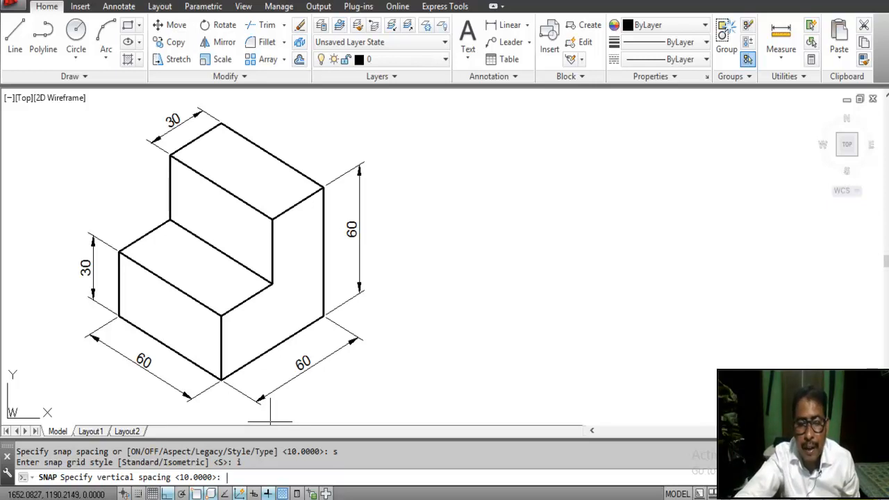
key("Return")
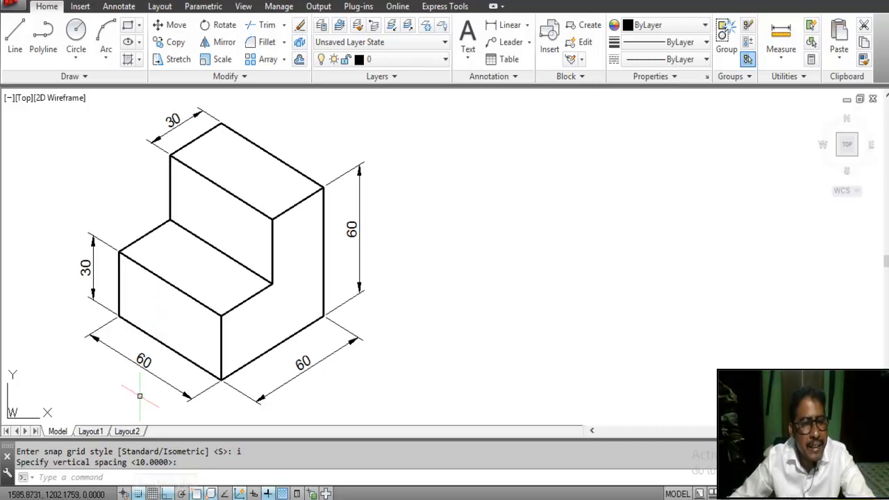
key("Return")
key("F9")
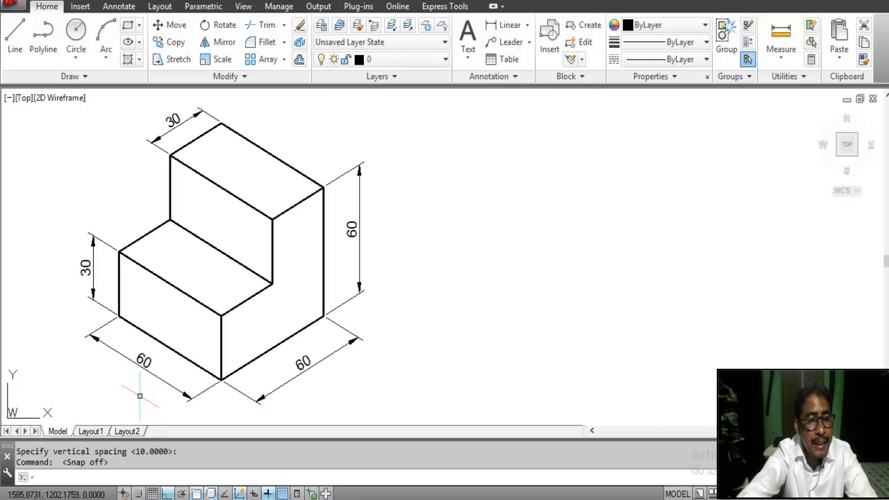
- Cycle through the top, right and left isoplanes, ending on the right isoplane, and toggle Ortho mode off and on again
key("F5")
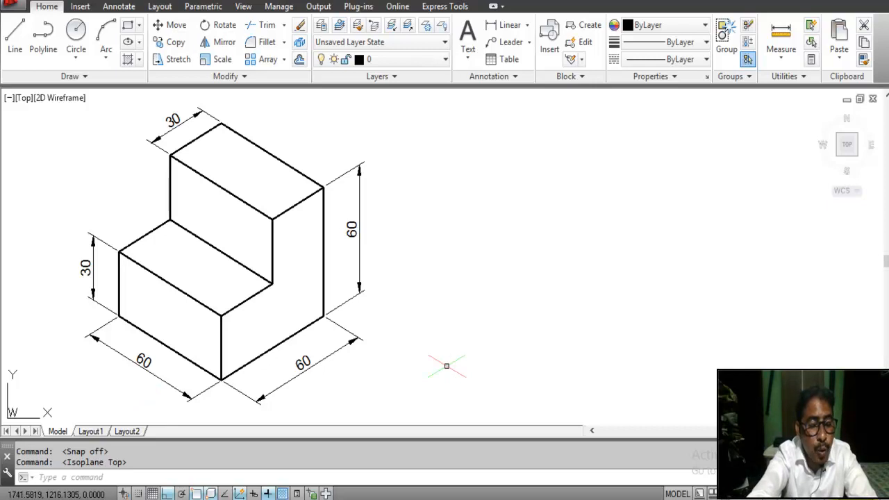
key("F5")
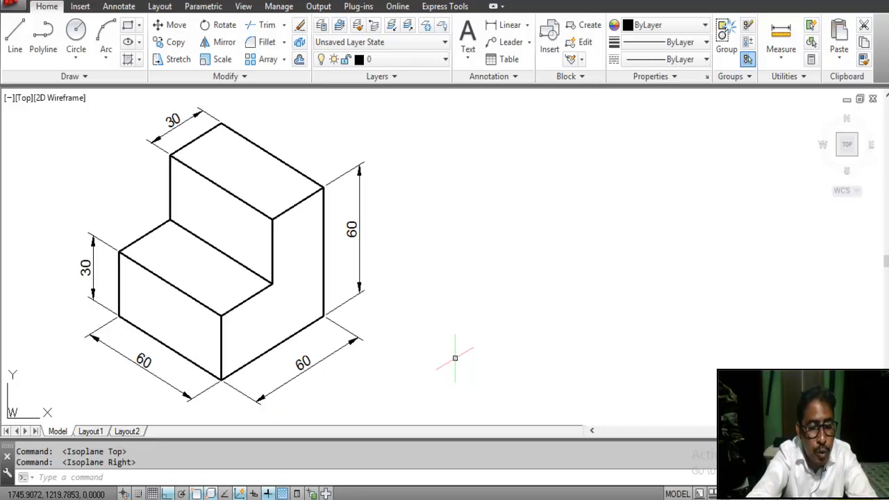
key("F5")
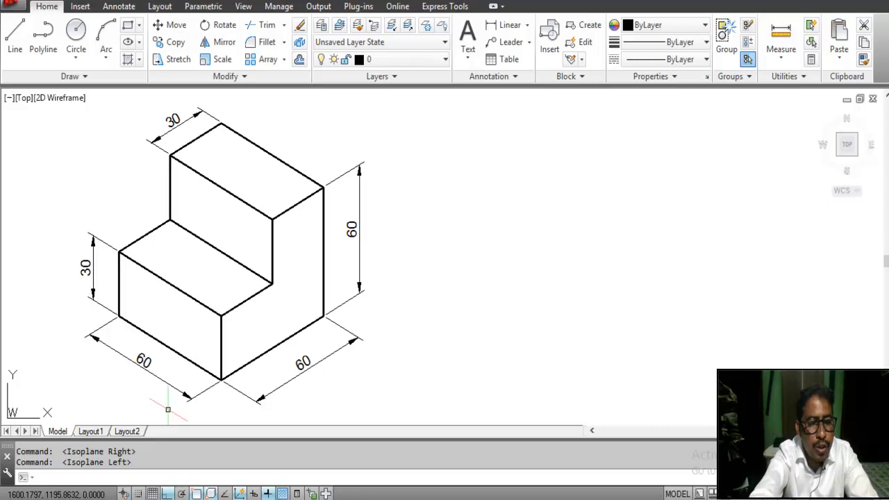
key("F5")
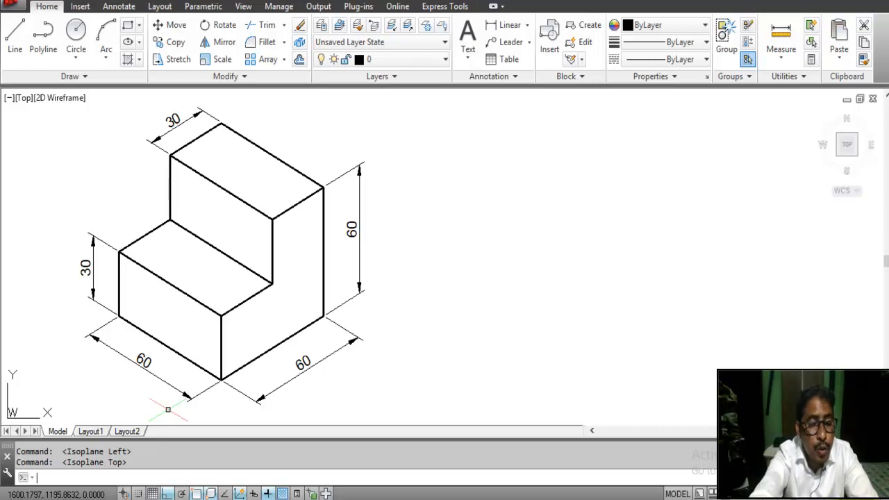
key("F5")
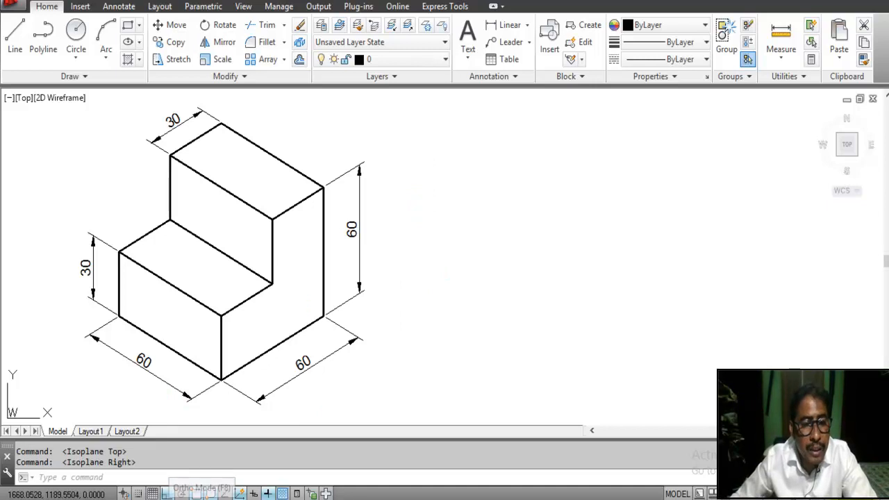
left_click(167, 492)
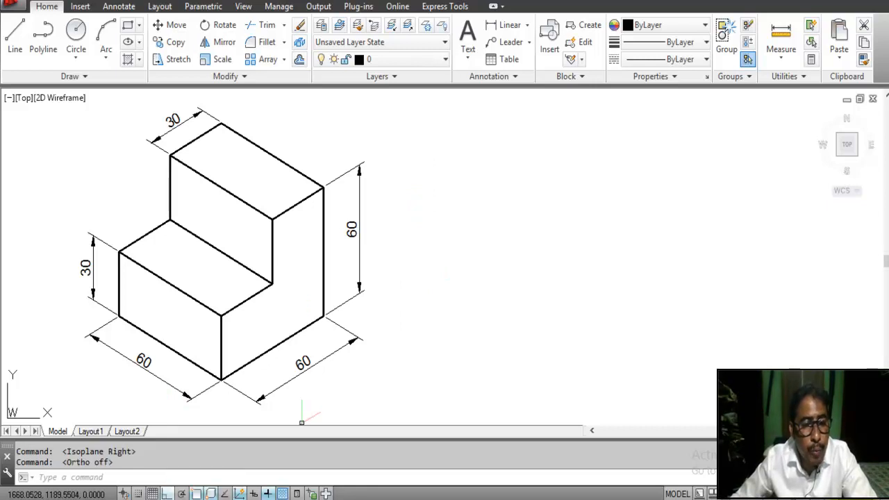
key("F8")
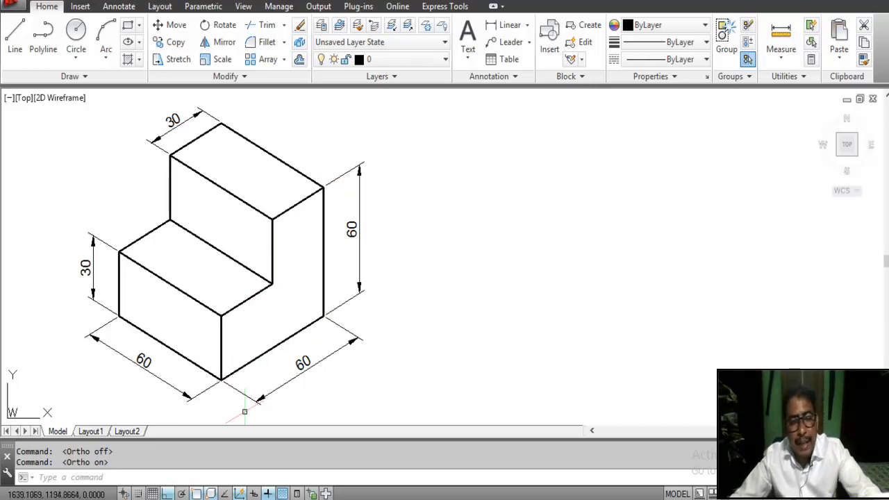
- Draw the block's closed L-shaped right face beside the reference view, with successive line lengths of 60, 60, 30, 30, 30 and 30
type("1")
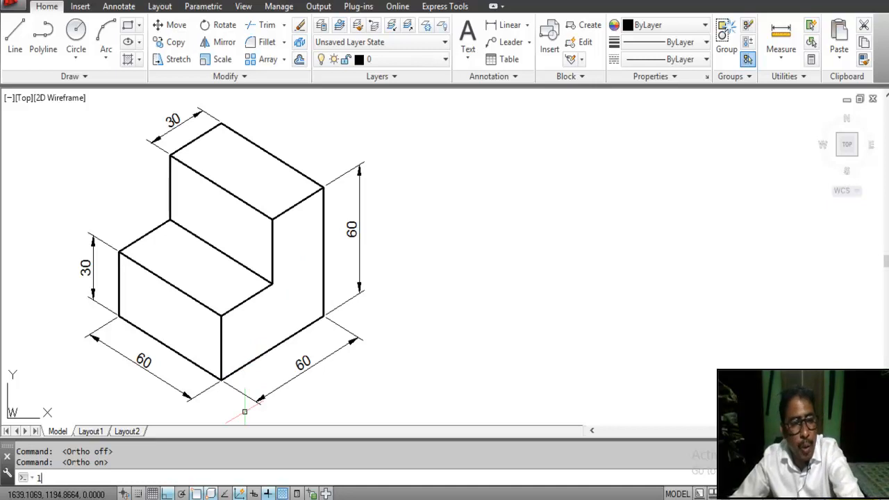
key("Return")
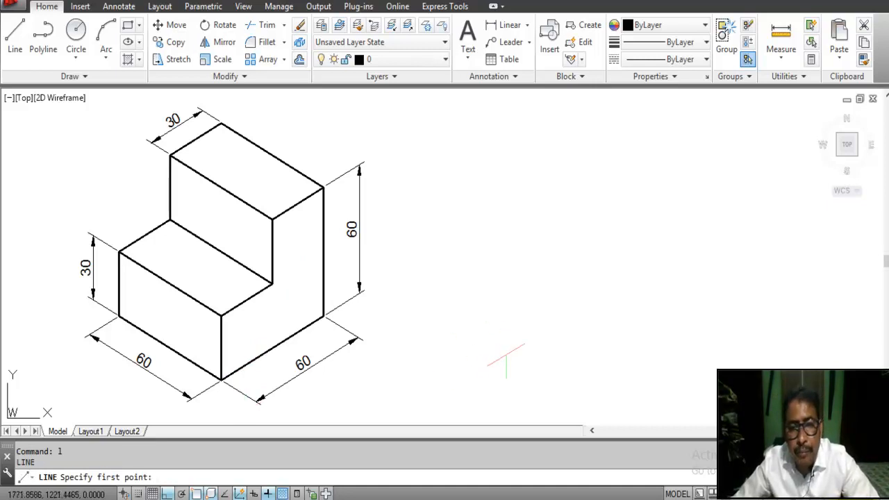
left_click(552, 345)
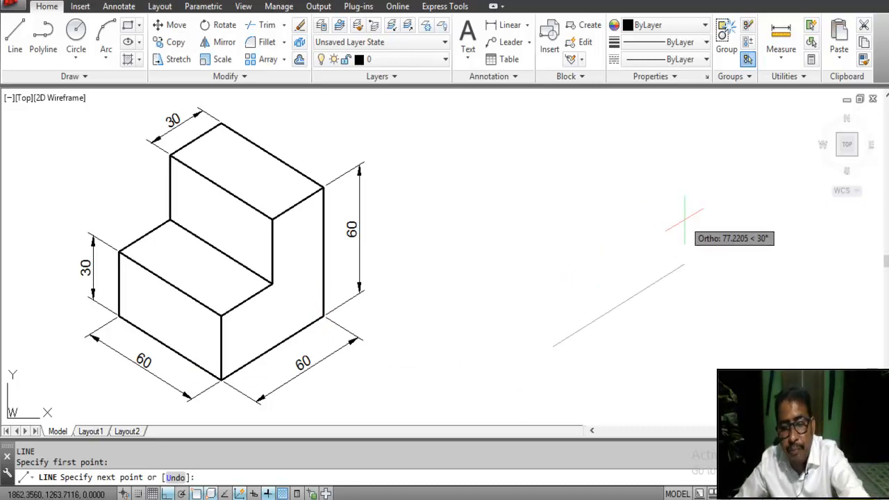
key("Return")
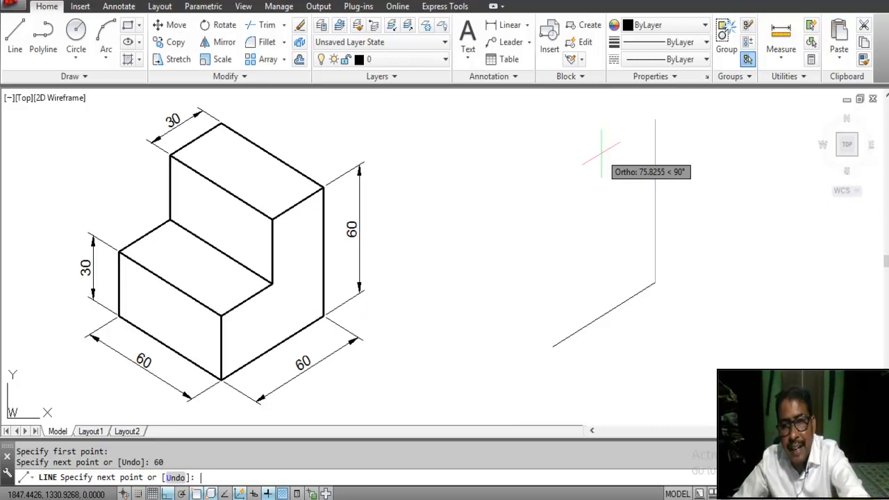
key("Return")
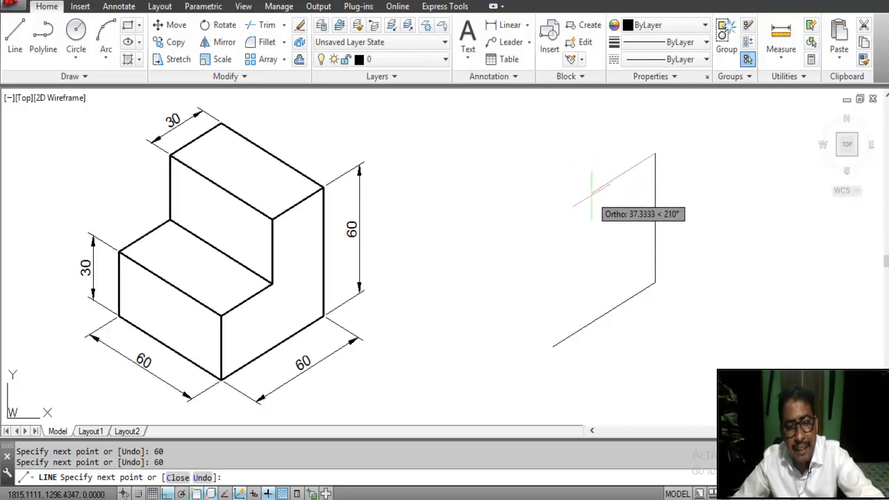
key("Return")
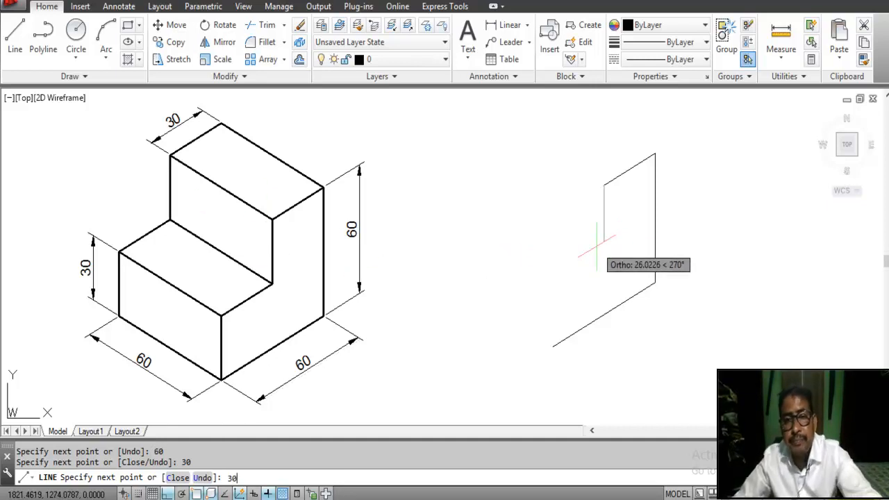
key("Return")
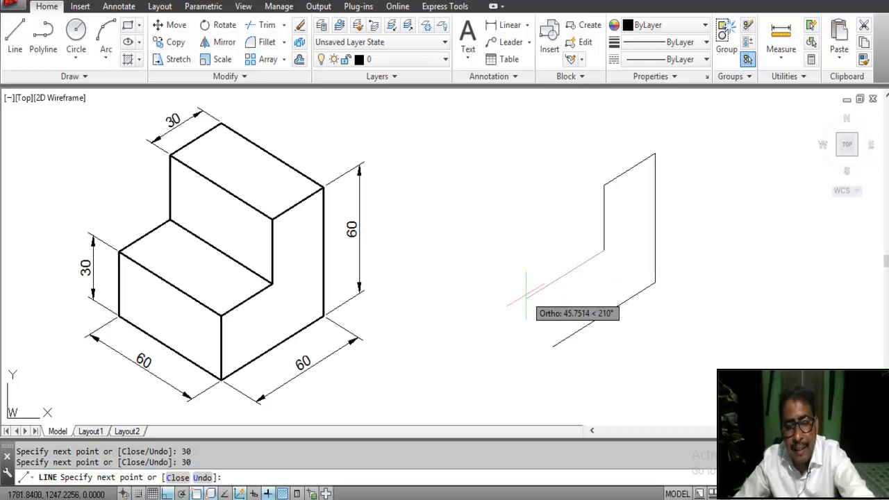
key("Return")
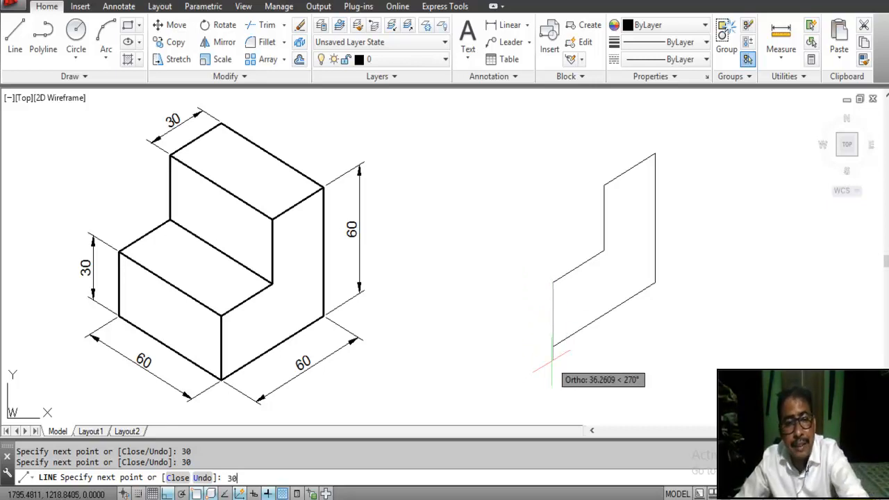
key("Return")
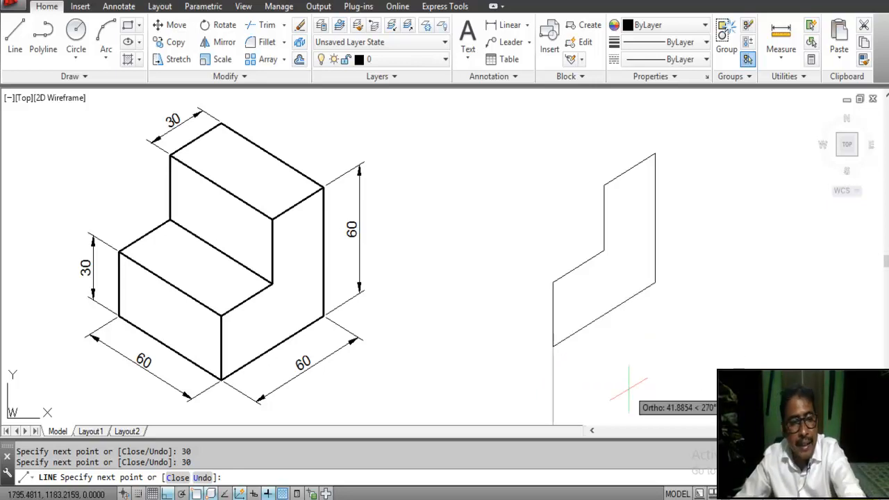
key("Return")
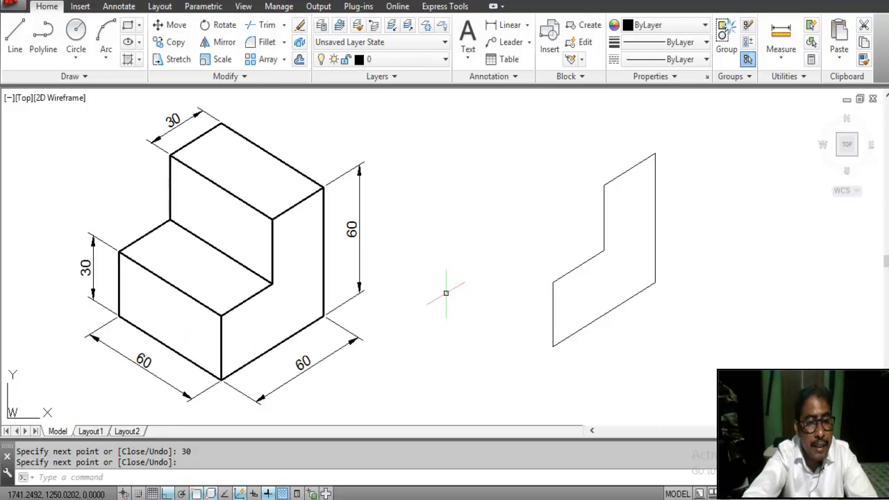
- Switch to the left isoplane and draw the lower front face from the profile's bottom corner with lines of 60, 30 and 60
key("F5")
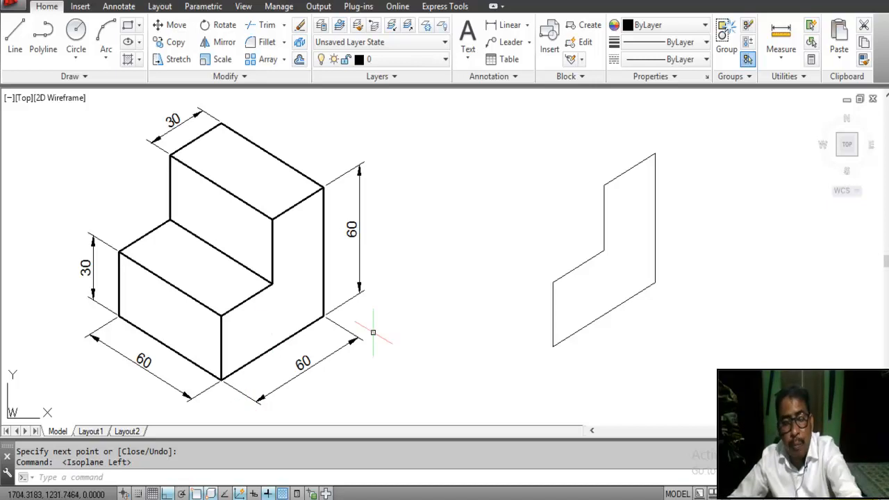
type("1")
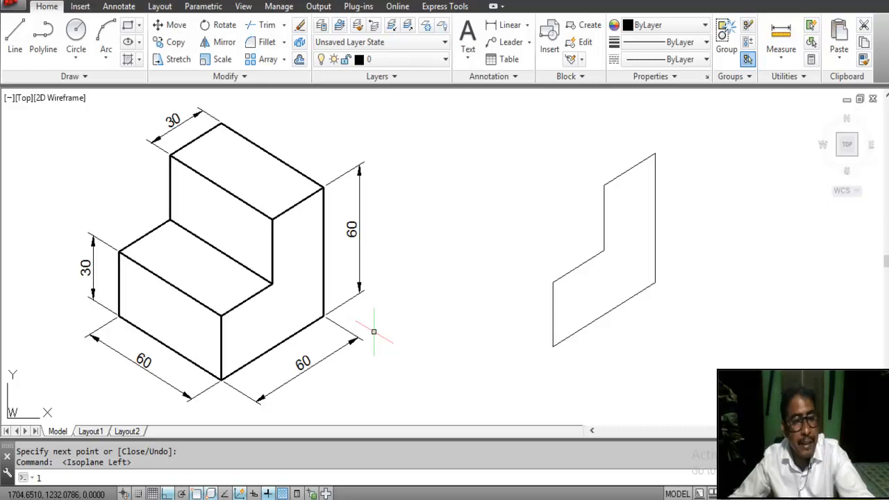
key("Return")
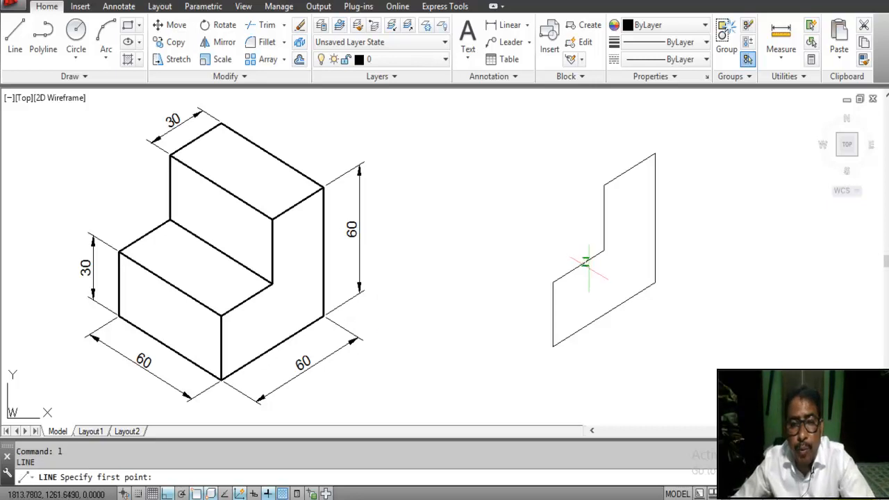
left_click(552, 346)
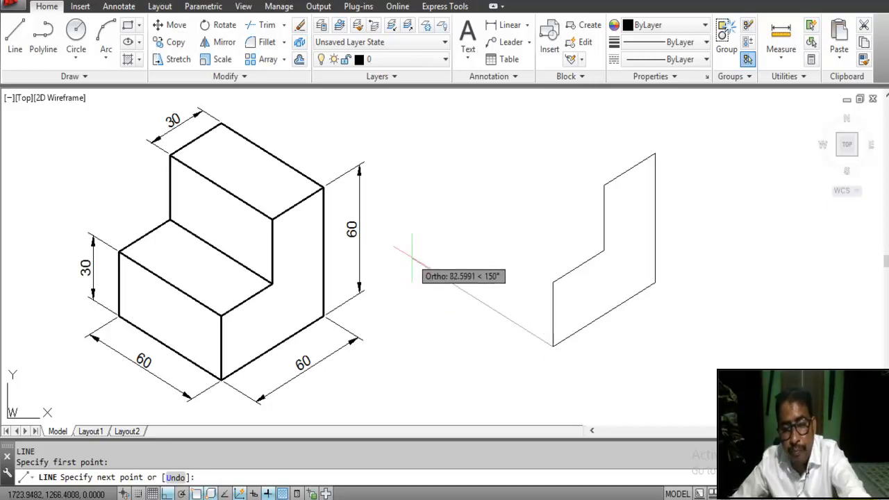
key("Return")
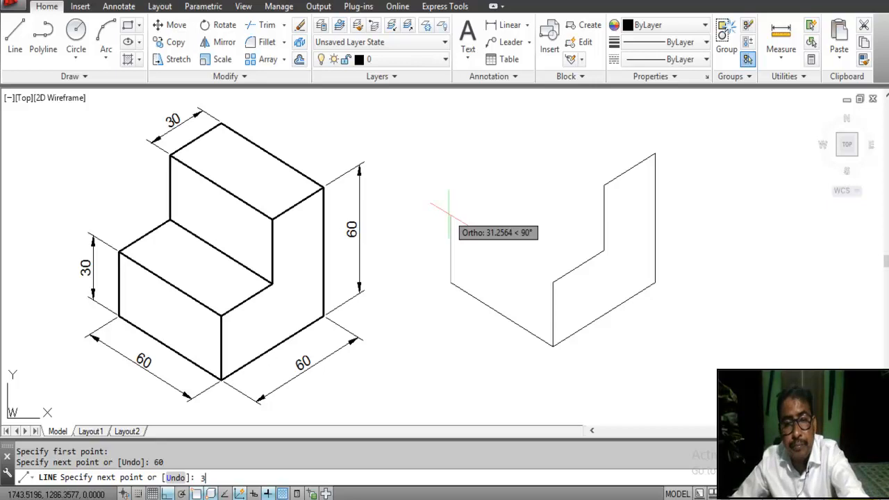
key("Return")
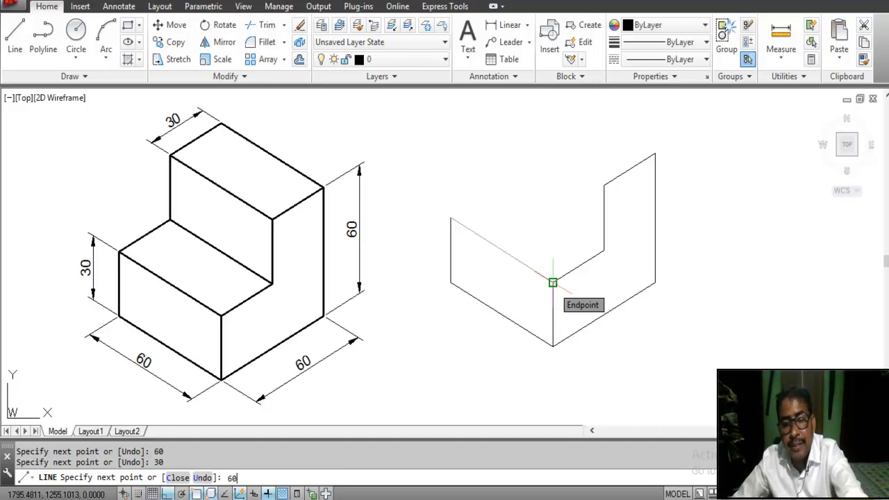
key("Return")
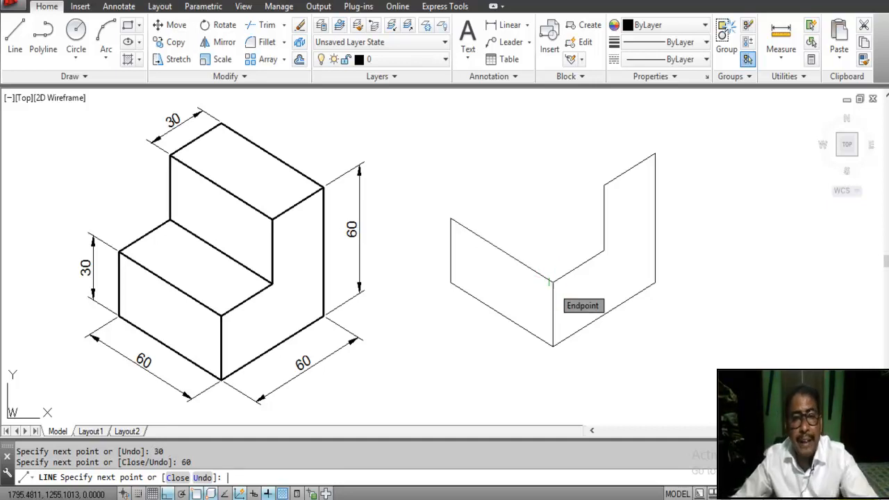
key("Return")
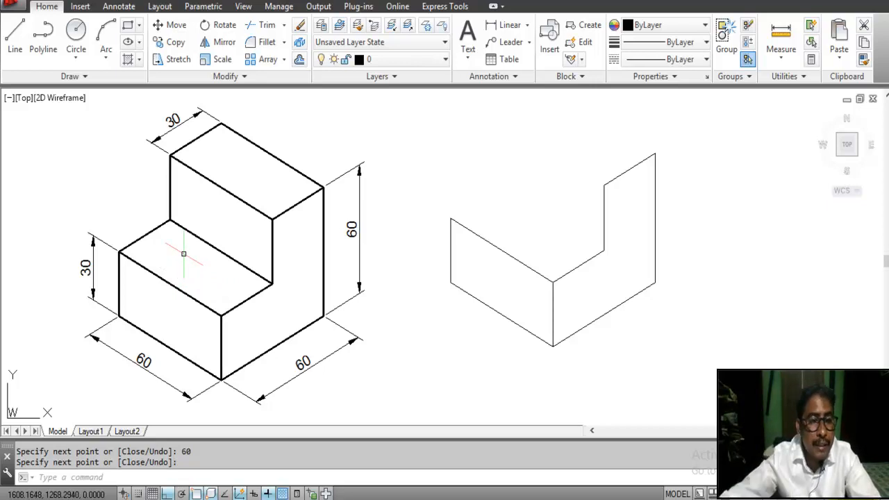
- Switch to the top isoplane and complete the lower step's top face from its outer left corner with lines of 30 and 60
key("F5")
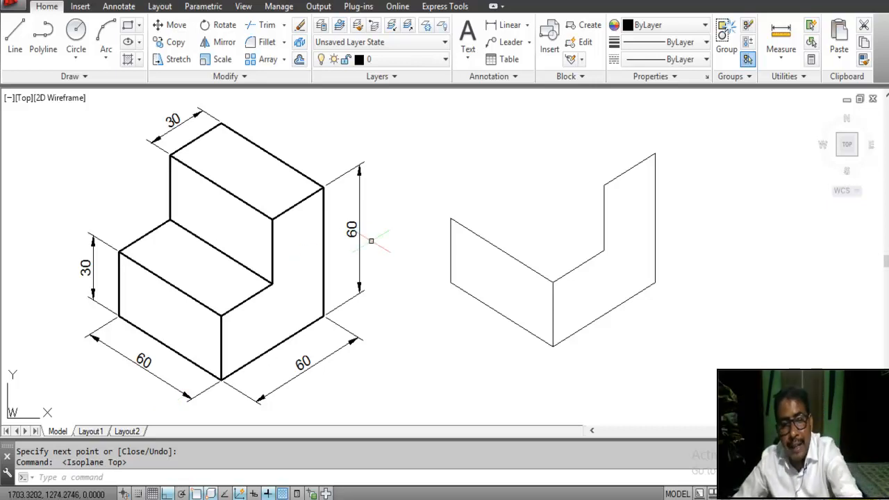
type("l")
key("Return")
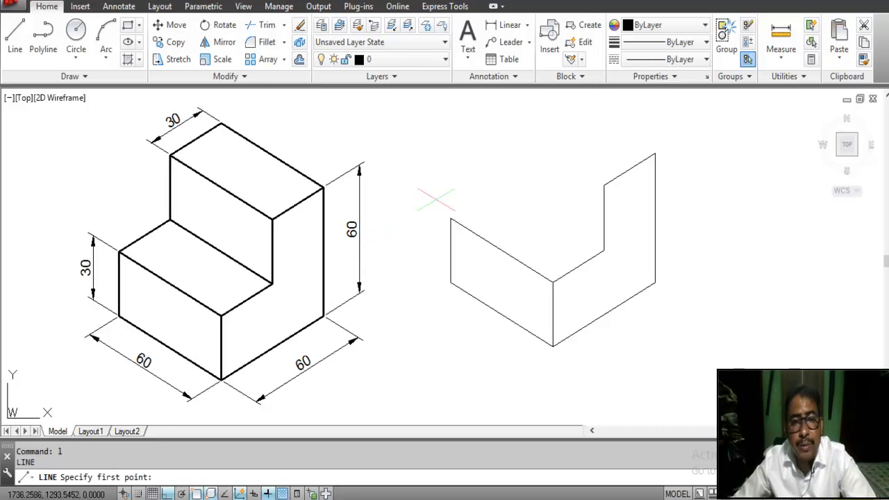
left_click(450, 217)
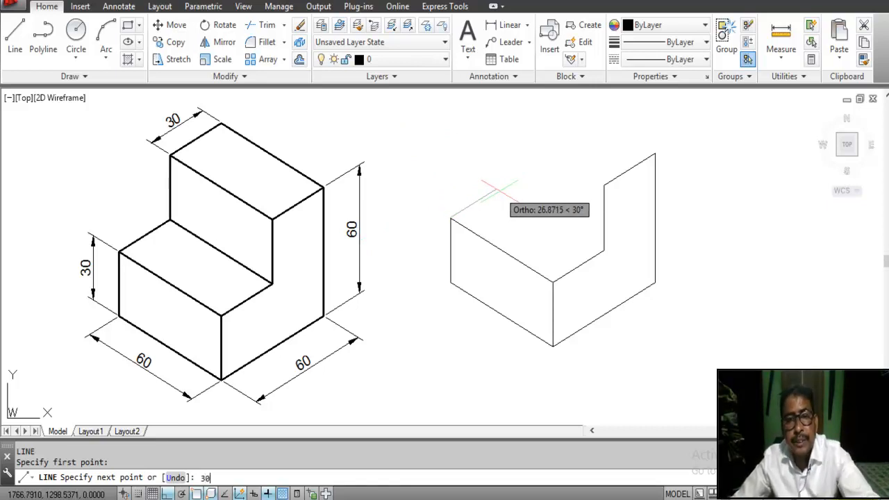
type("30")
key("Return")
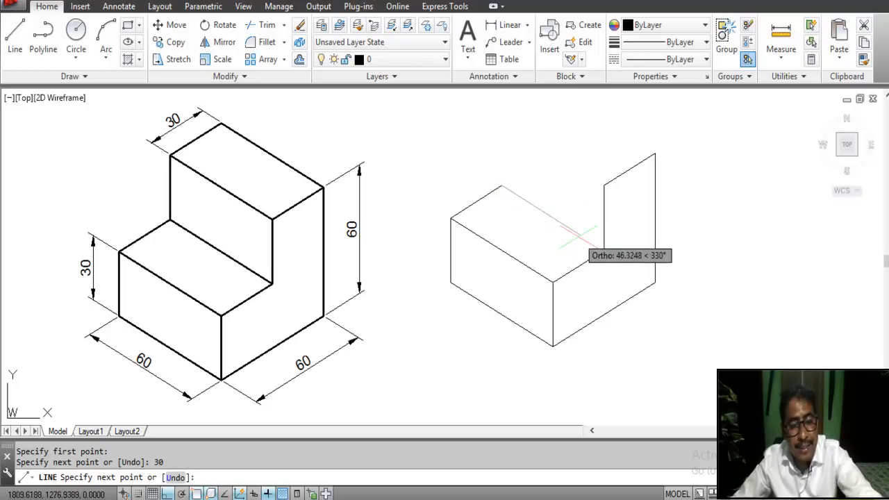
type("60")
key("Return")
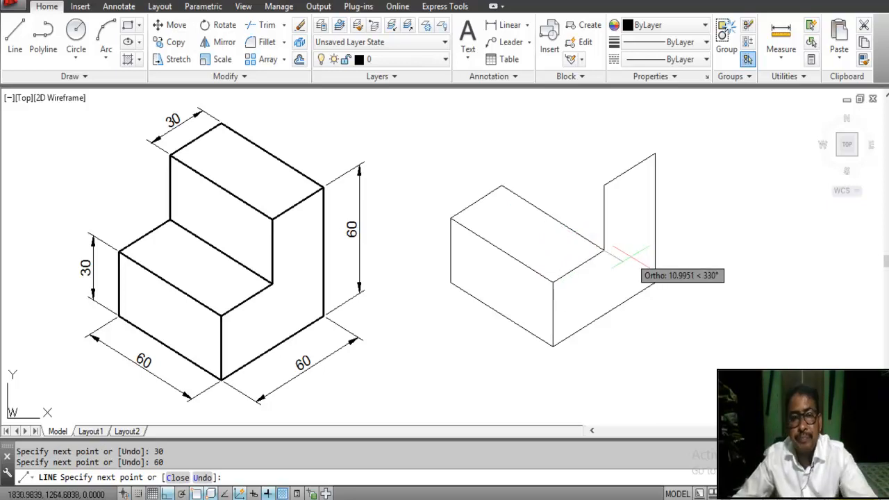
key("Return")
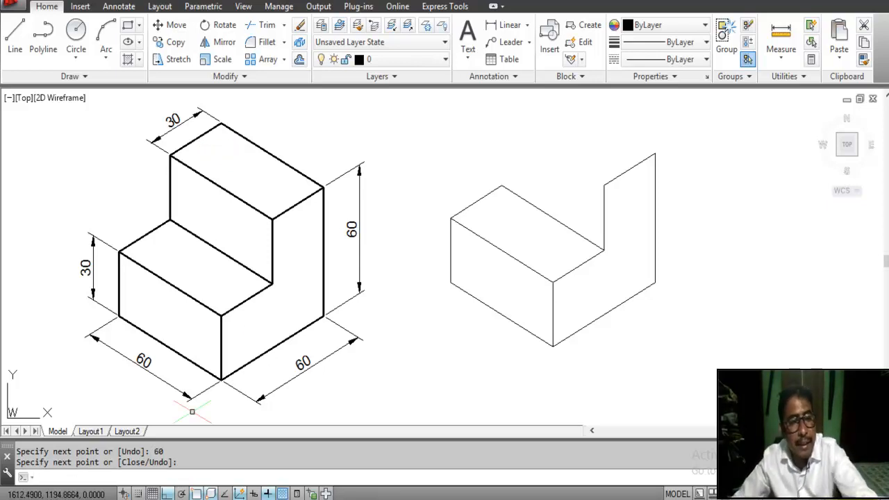
- Draw the block's uppermost face from the right profile's highest corner with lines of 60, 30 and 60
key("Return")
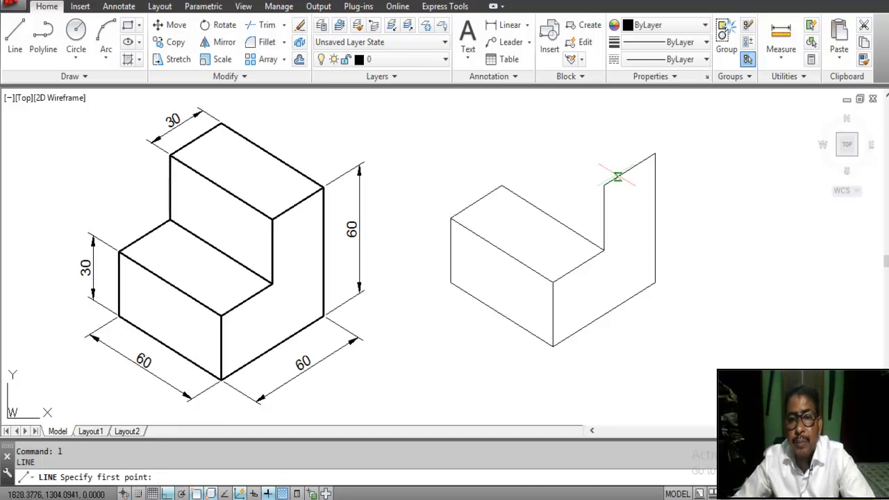
left_click(654, 152)
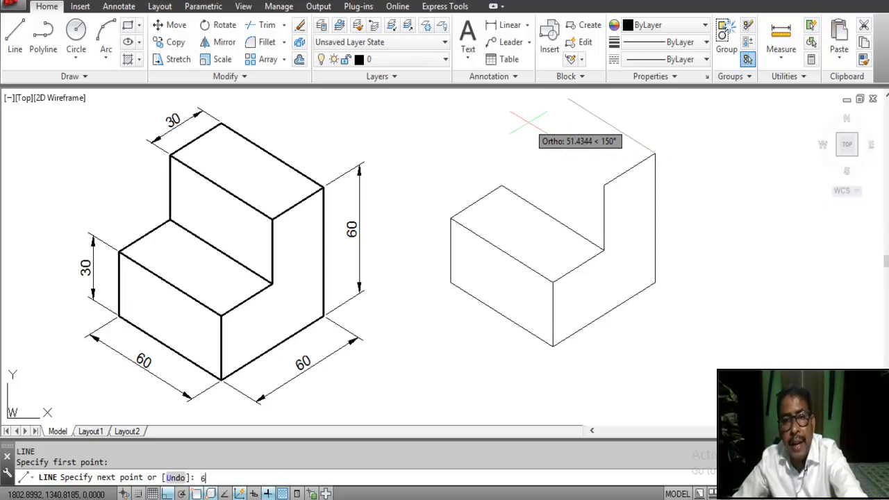
key("Return")
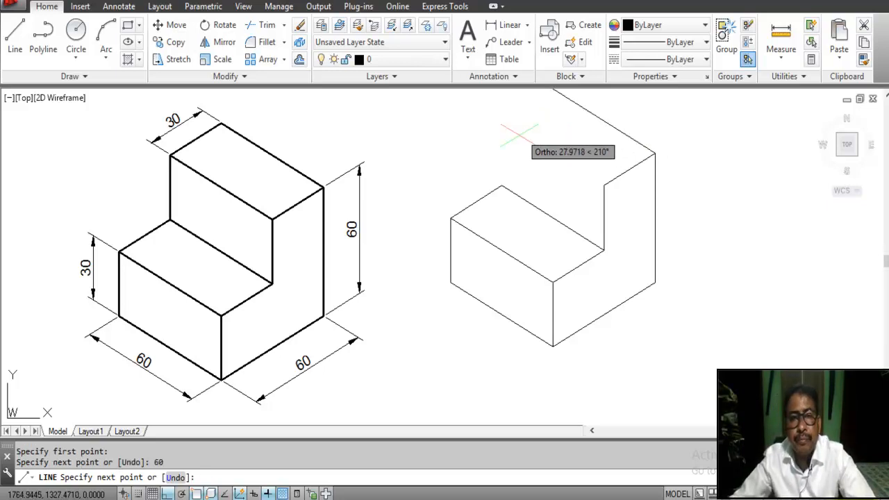
middle_click_drag(528, 122, 524, 147)
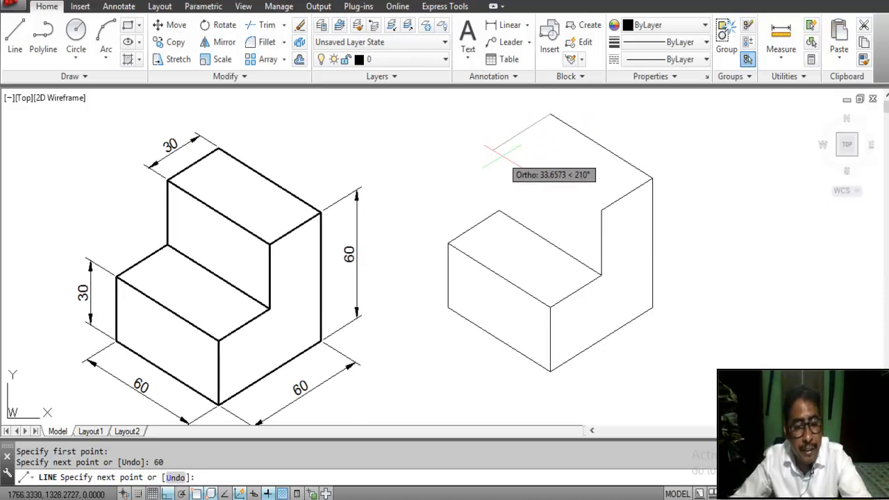
type("30")
key("Return")
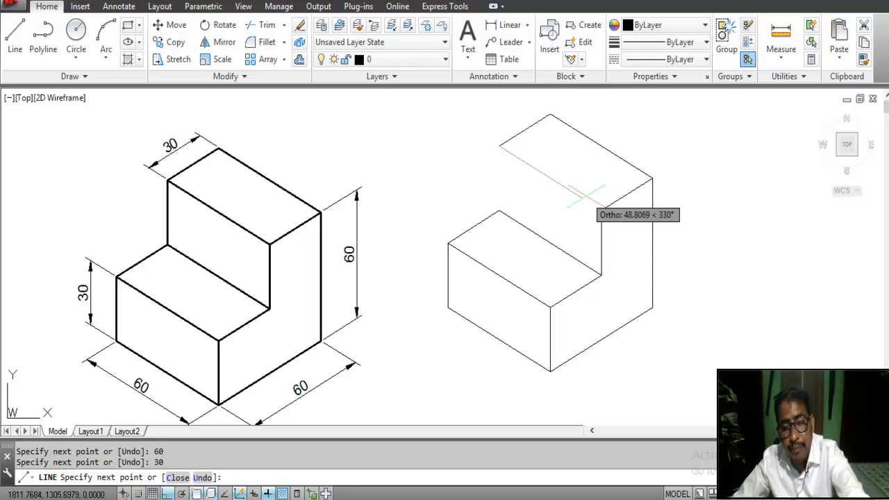
type("60")
key("Return")
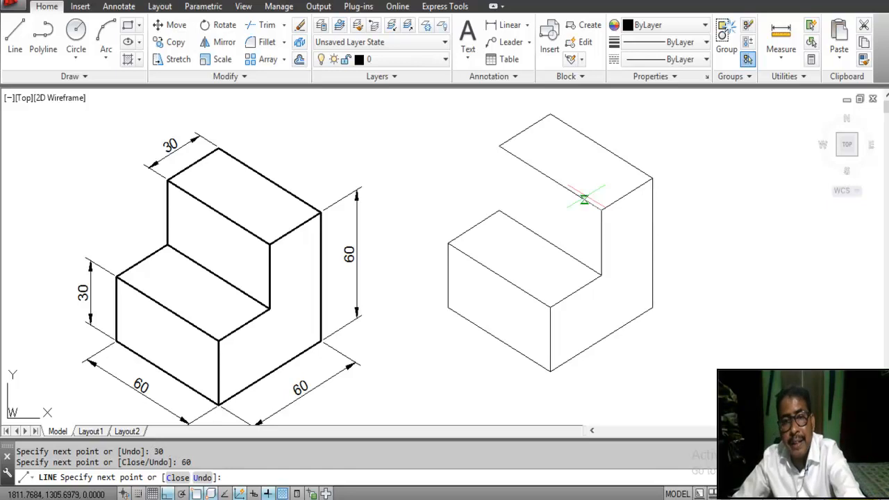
key("Return")
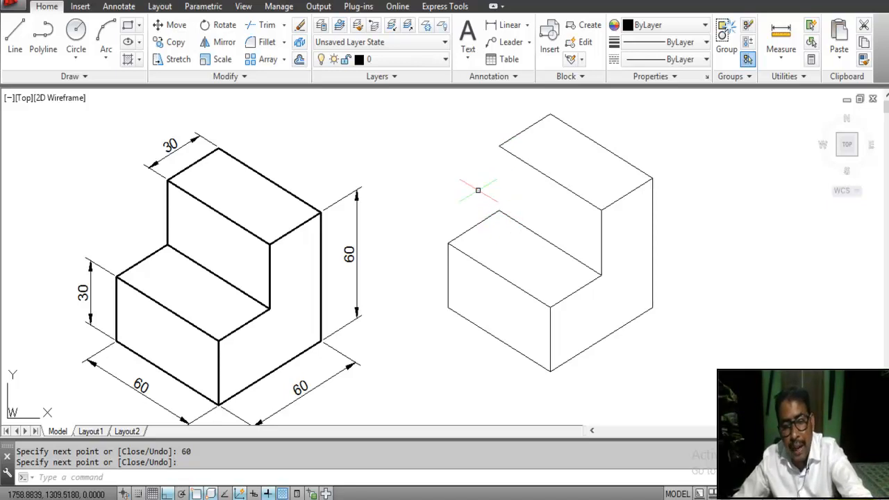
- Close the step's riser with a vertical line from the upper face's left corner down to the lower step's back corner
type("l")
key("Return")
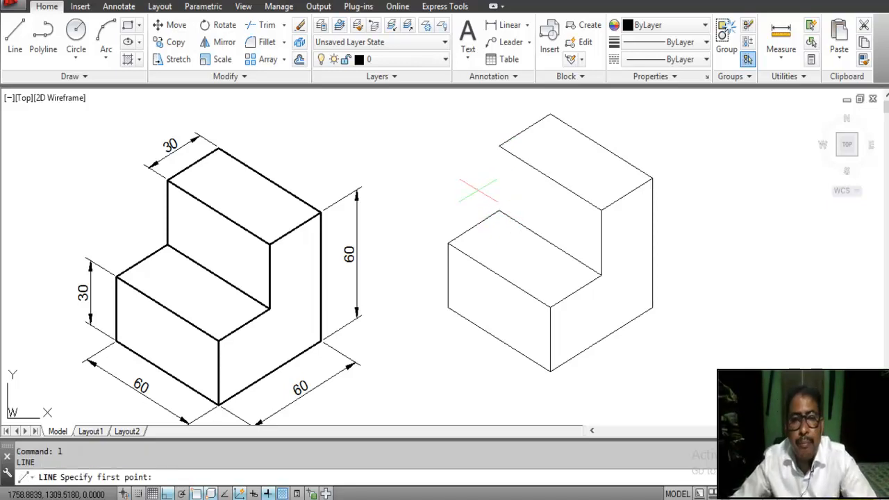
left_click(500, 146)
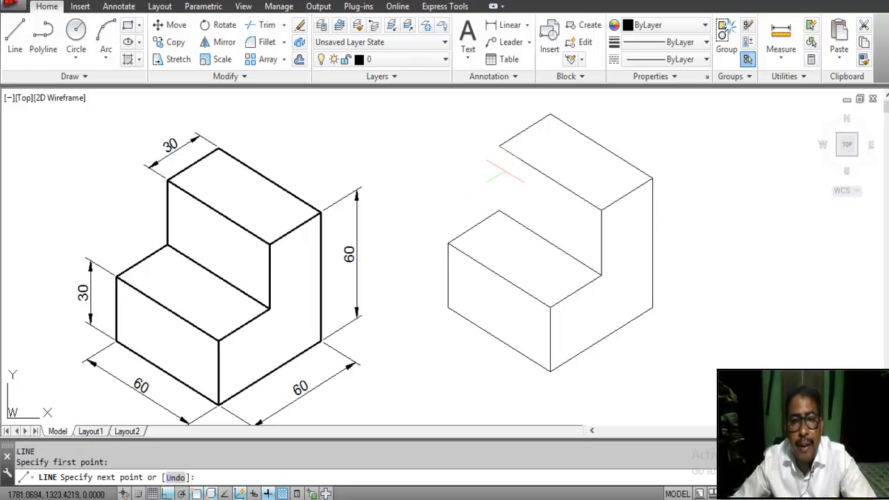
left_click(498, 209)
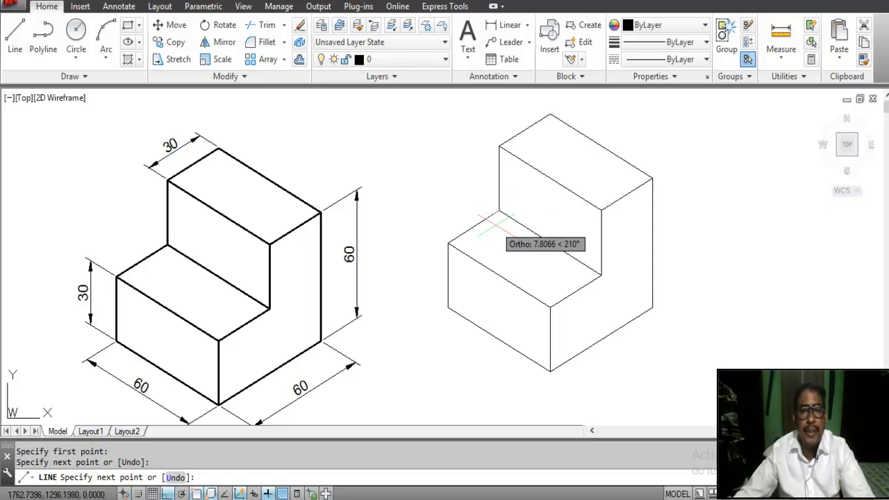
key("Return")
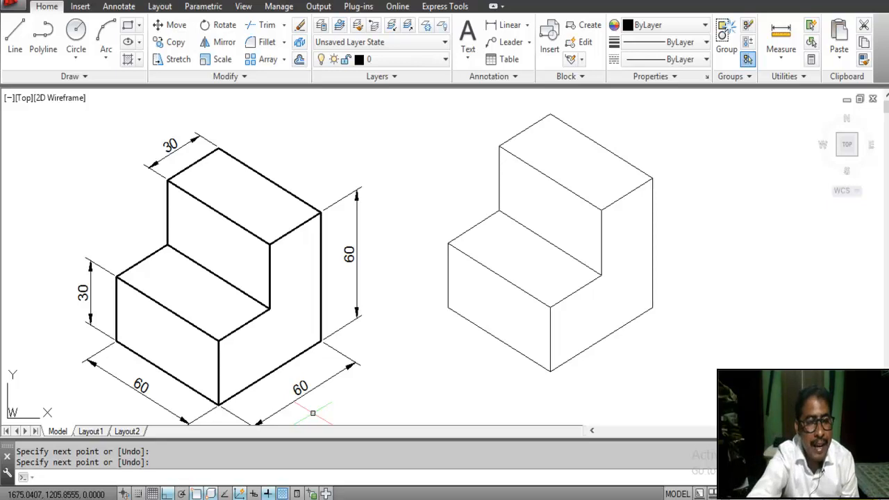
- Add an aligned dimension to the block's full-height right vertical edge and place it just outside the new drawing
type("dal")
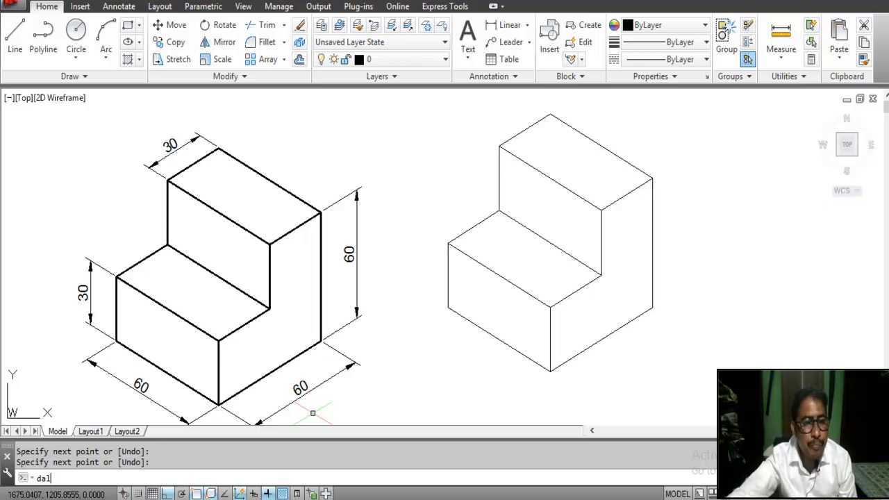
key("Return")
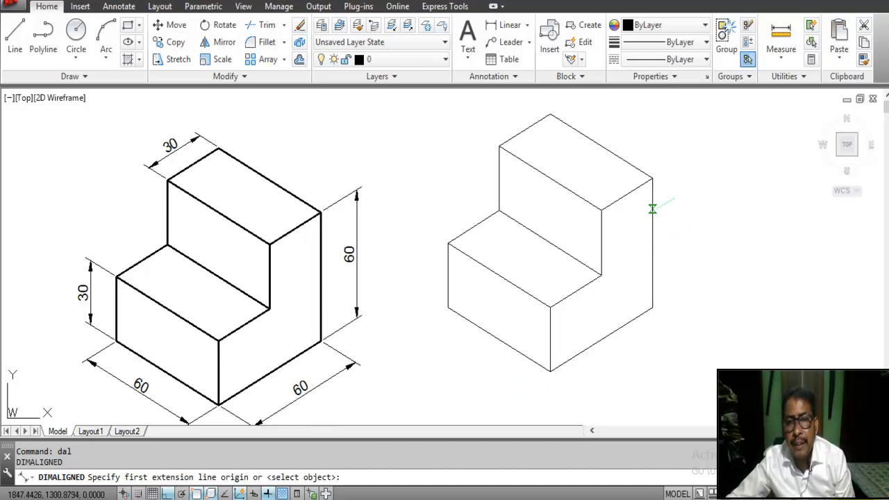
left_click(652, 178)
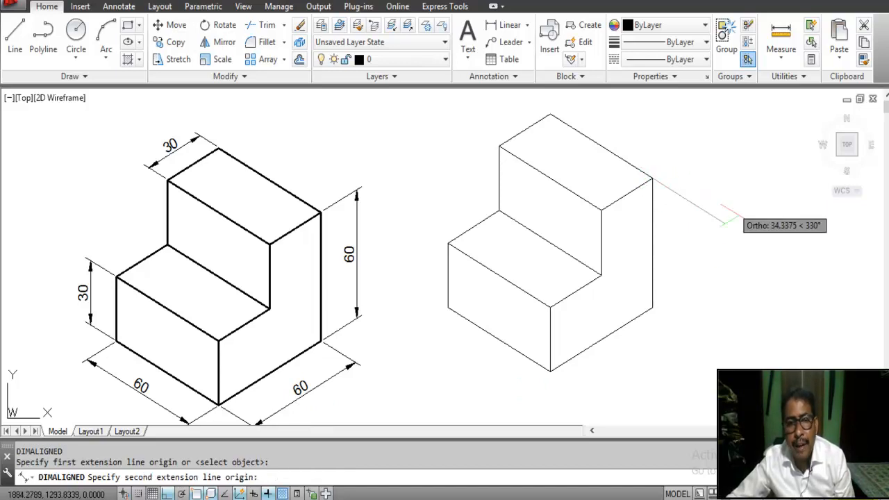
left_click(652, 307)
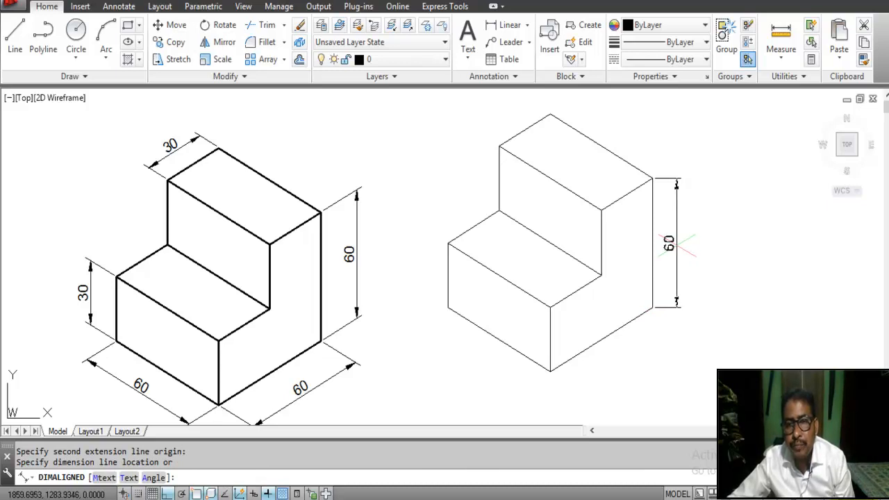
left_click(679, 245)
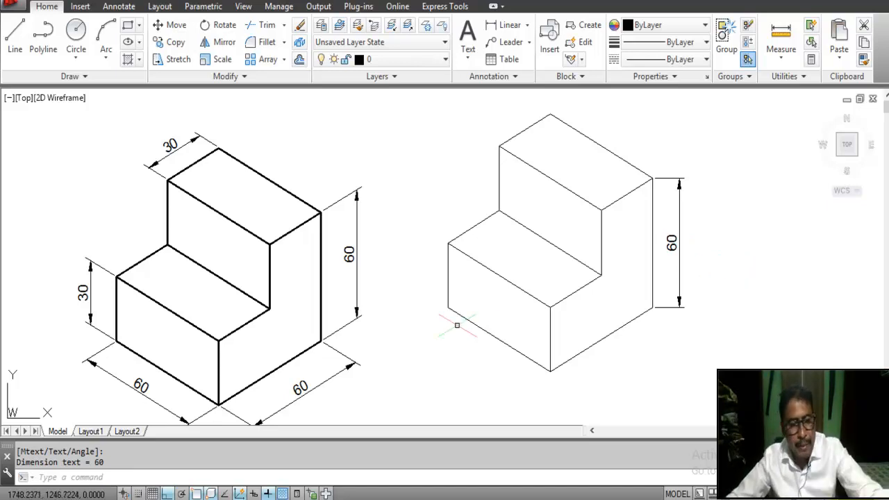
- Add an aligned dimension to the bottom right edge, from the lowest front corner to the right corner, placed below it
type("dal")
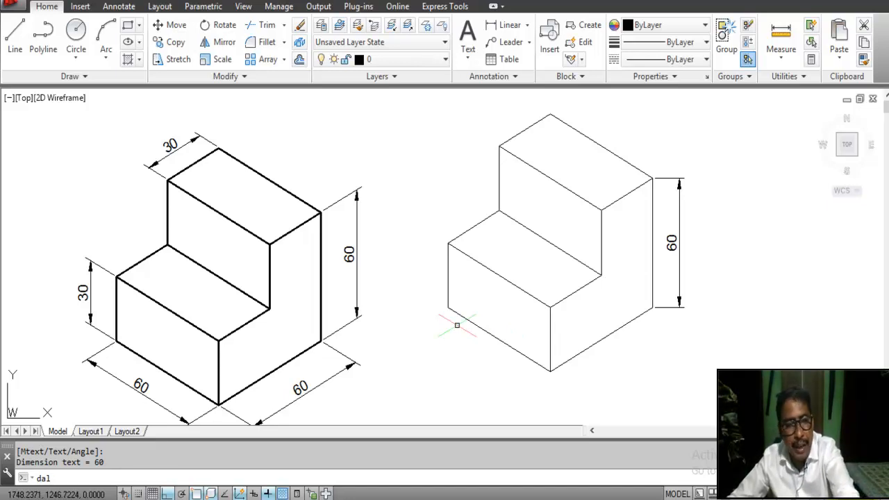
key("Return")
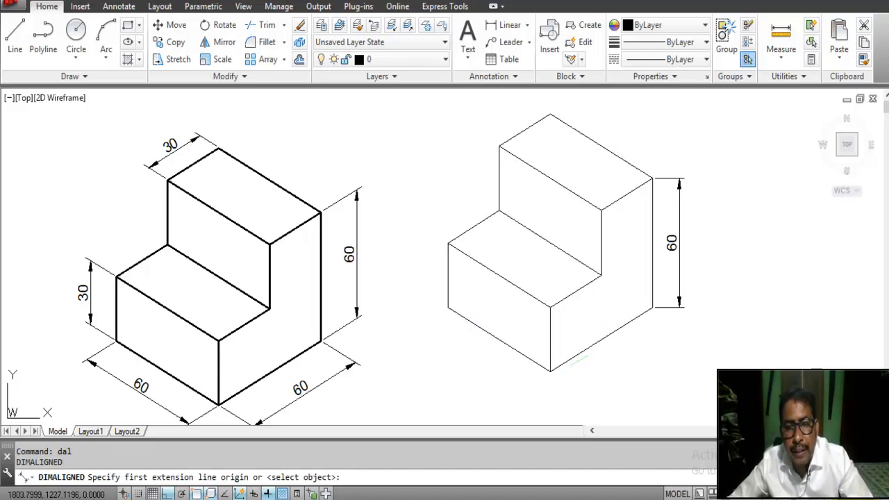
left_click(550, 371)
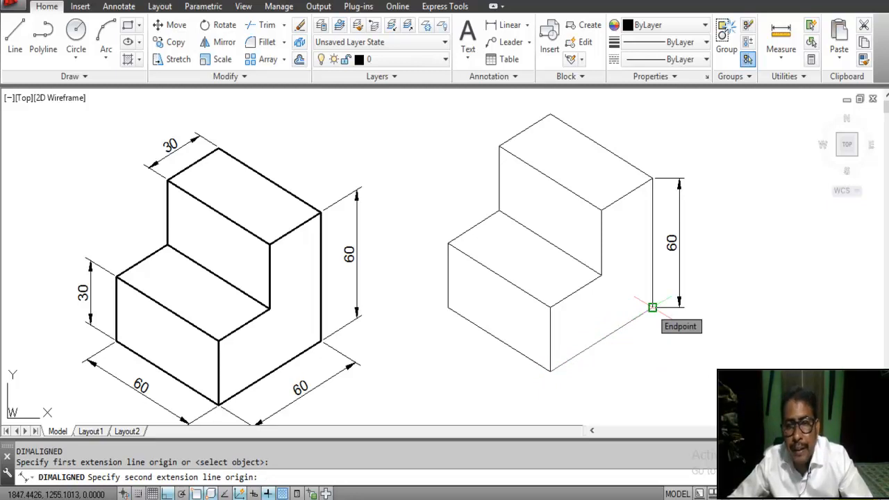
left_click(652, 307)
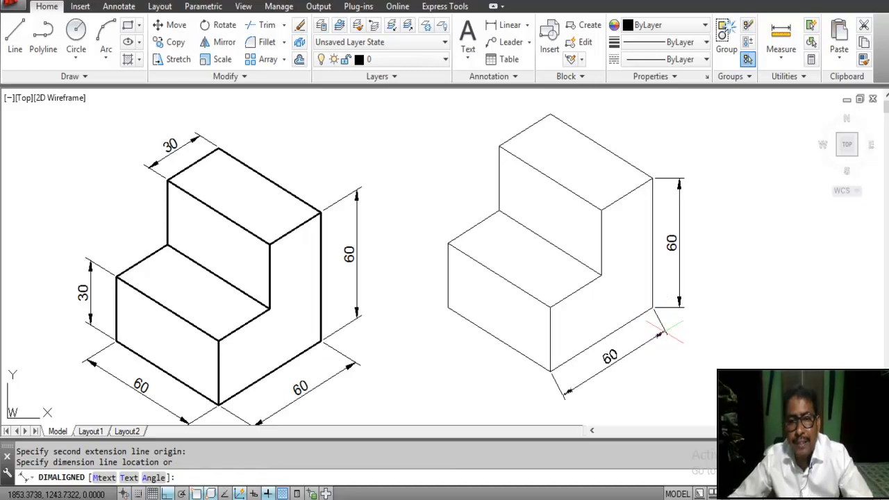
left_click(663, 331)
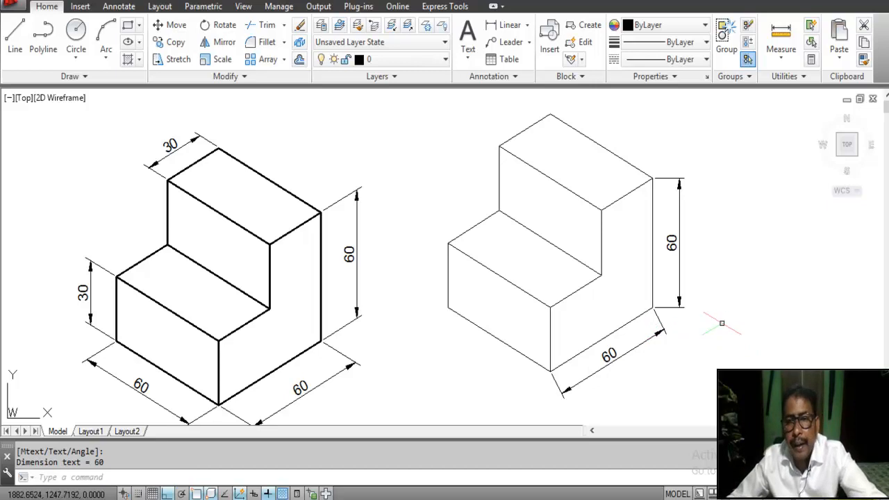
key("Escape")
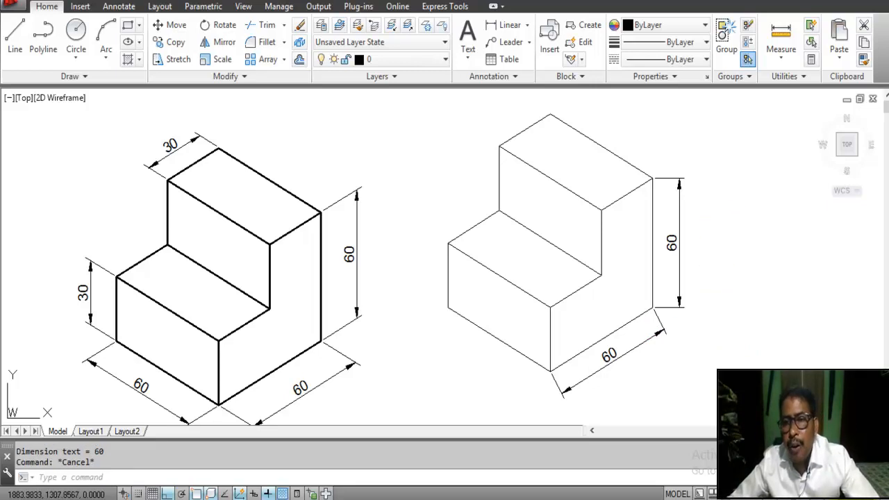
- Add an aligned dimension to the bottom left edge, from the outer left corner to the lowest front corner, placed below it
right_click(724, 194)
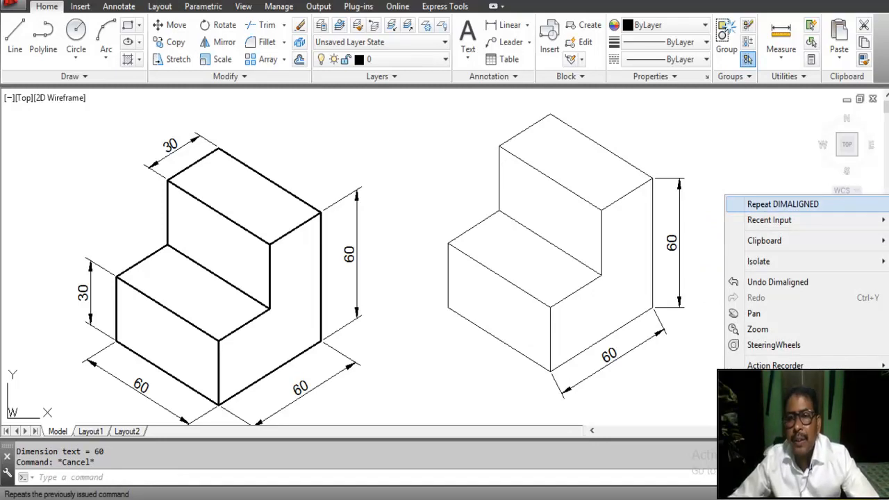
left_click(761, 203)
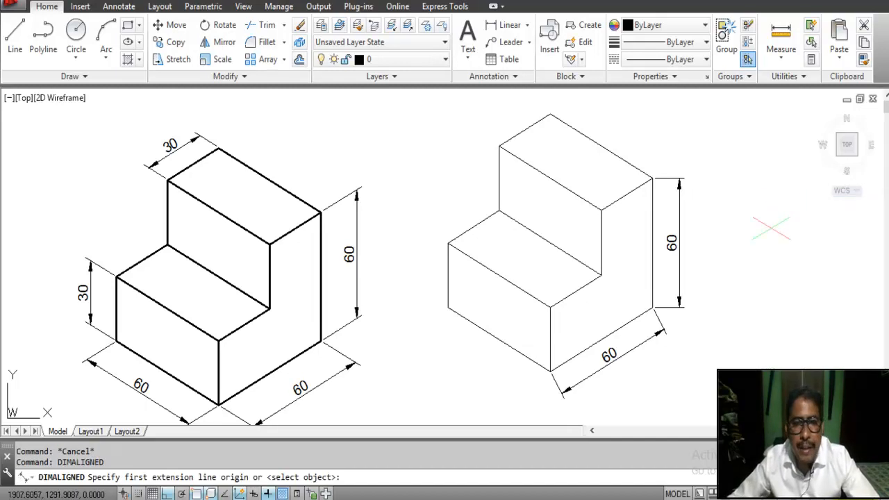
left_click(448, 307)
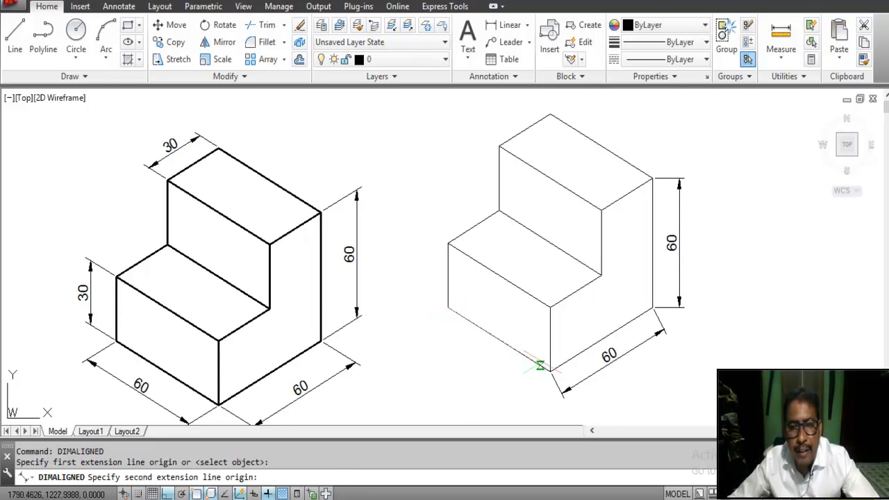
left_click(549, 372)
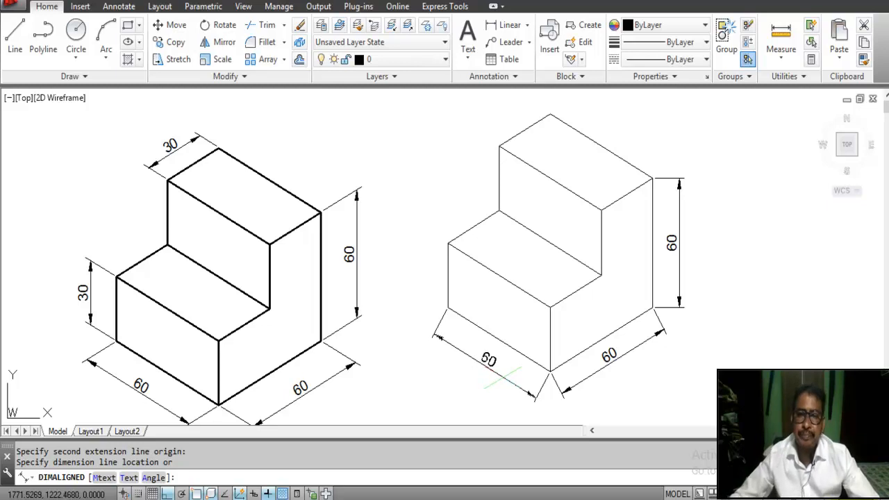
left_click(501, 377)
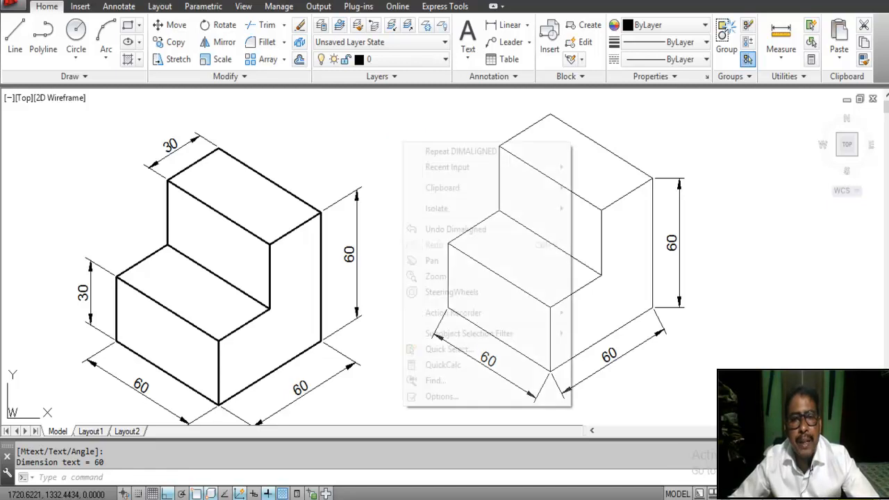
- Add an aligned dimension to the lower step's outer left vertical edge and place it outside the block
right_click(402, 142)
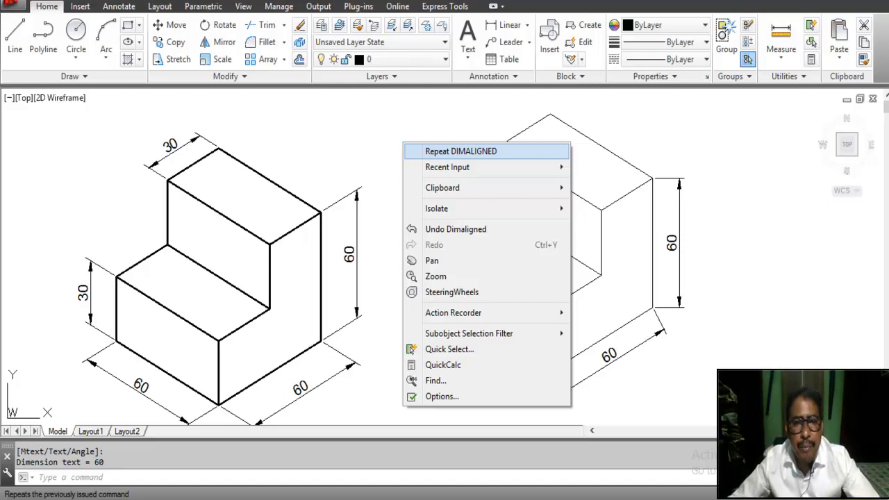
left_click(429, 150)
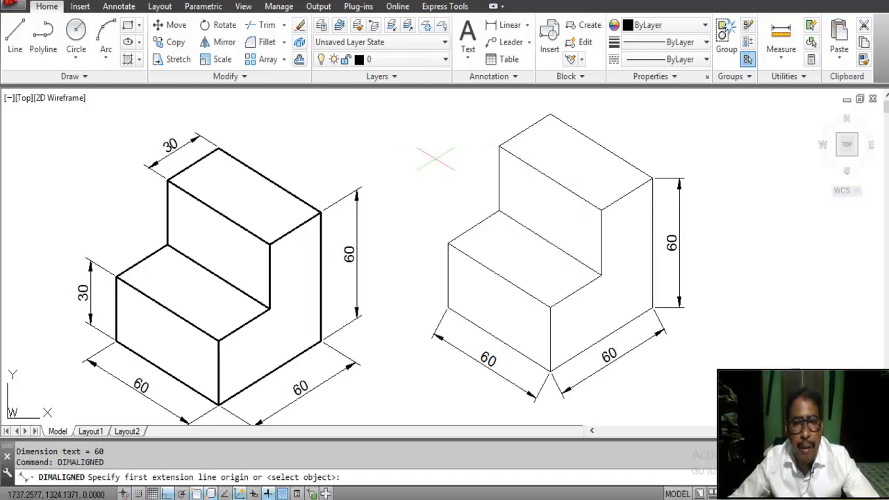
left_click(448, 242)
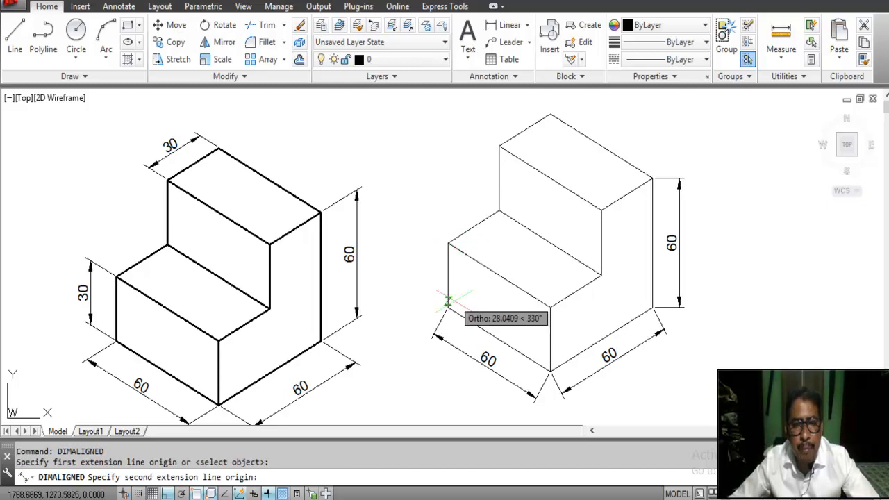
left_click(447, 307)
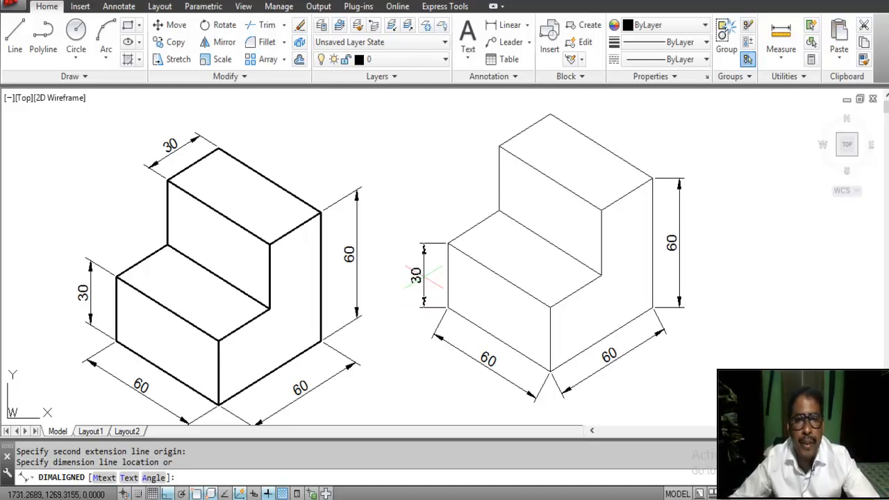
left_click(419, 275)
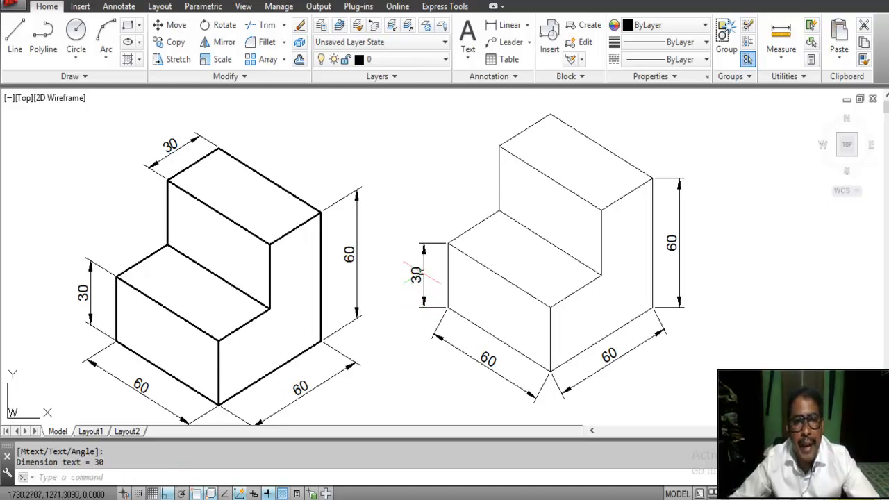
- Add an aligned dimension to the uppermost face's short back left edge and place it above the edge
right_click(406, 146)
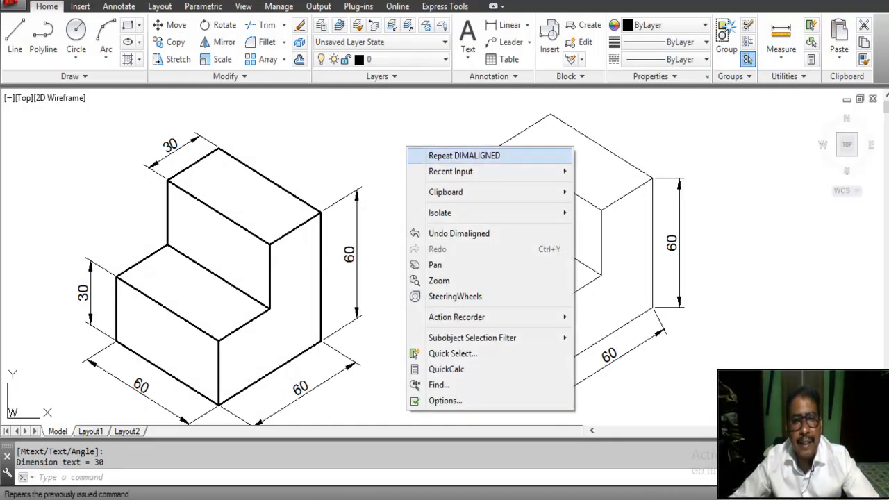
left_click(464, 156)
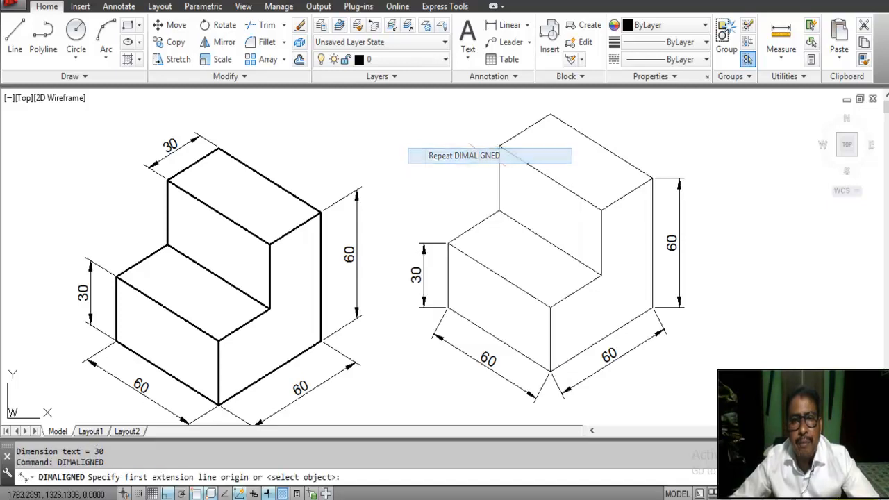
left_click(549, 113)
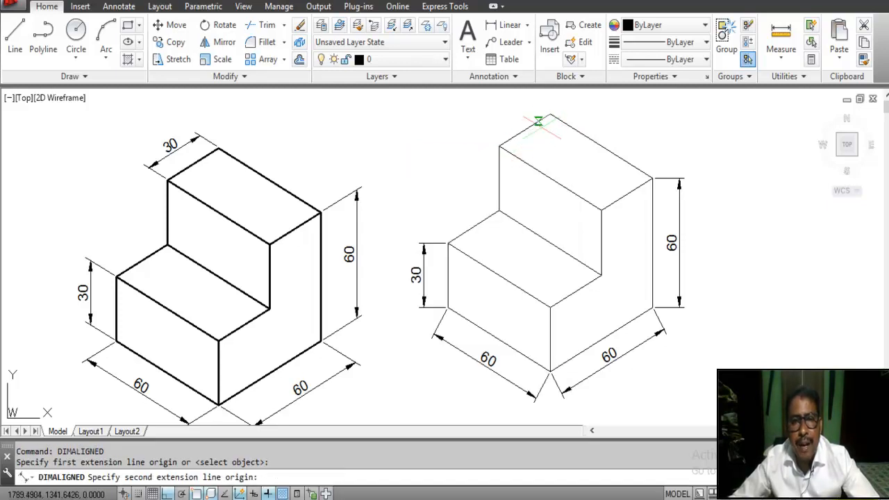
left_click(499, 146)
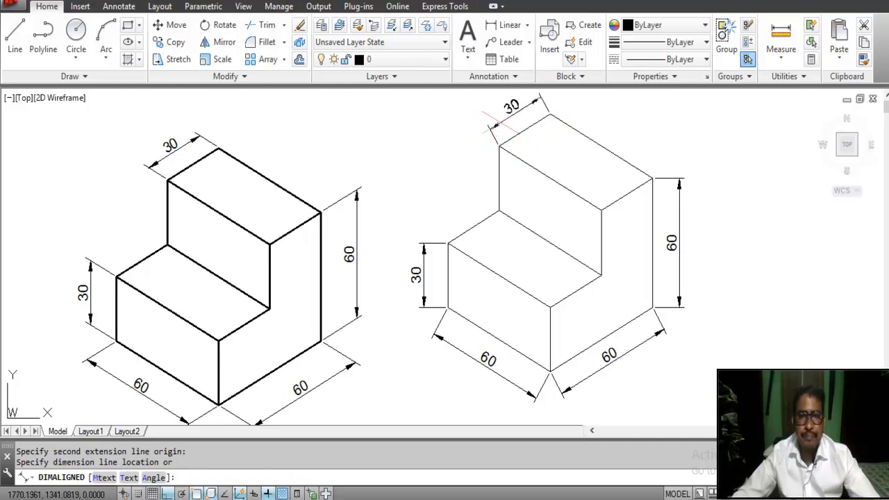
left_click(491, 126)
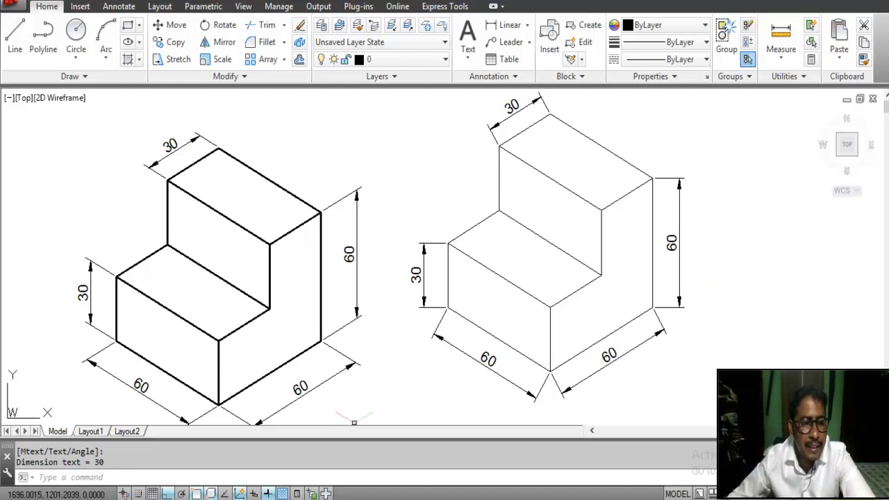
- Oblique the vertical dimension on the block's right edge to an angle of 30 degrees using DIMEDIT
left_click(70, 477)
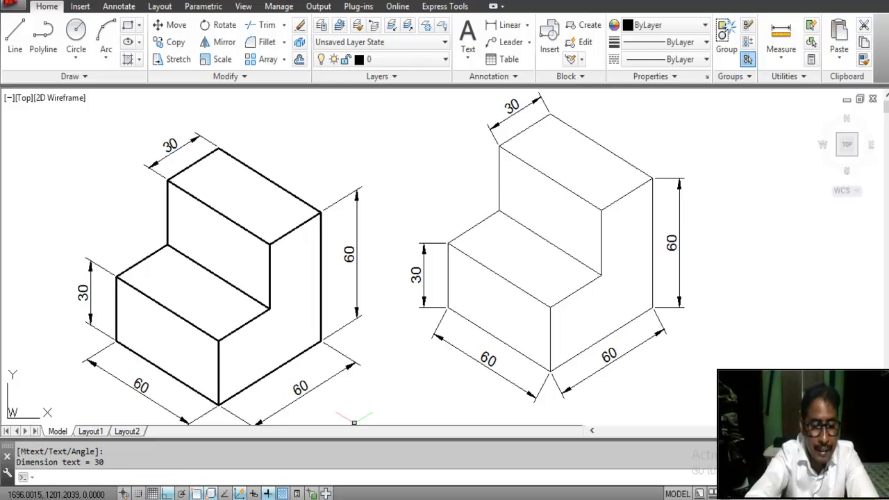
type("ded")
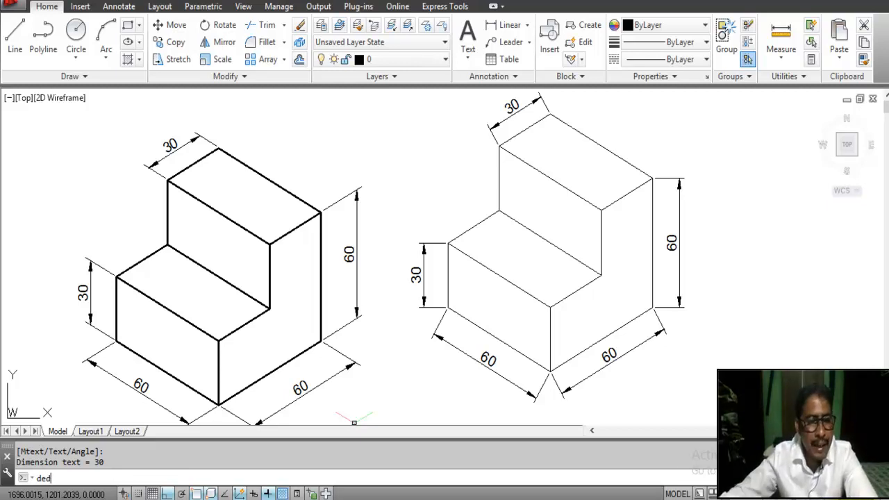
key("Return")
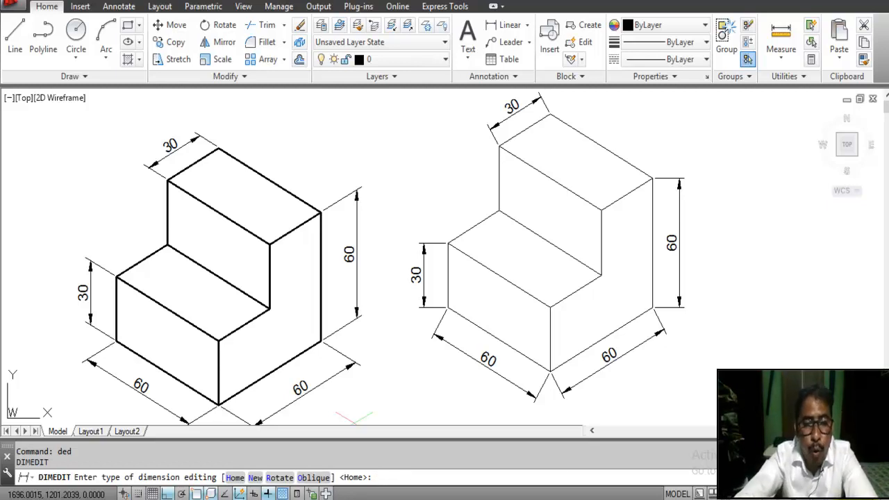
type("o")
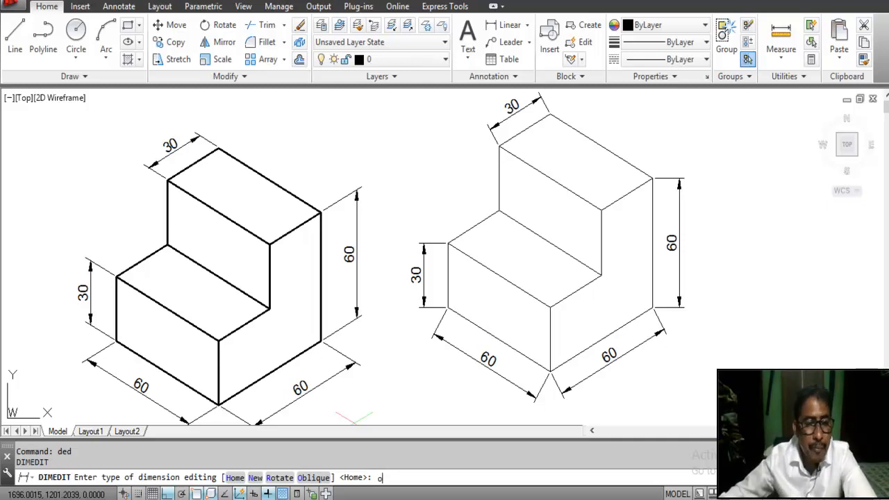
key("Return")
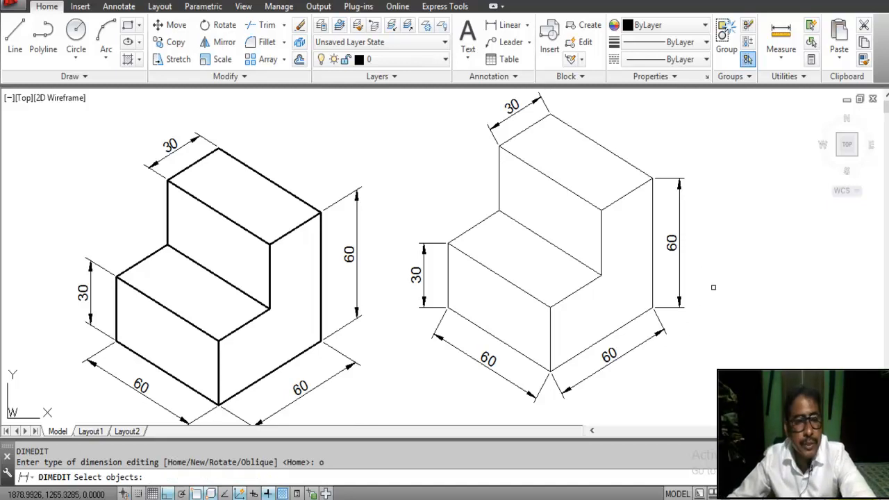
left_click(680, 218)
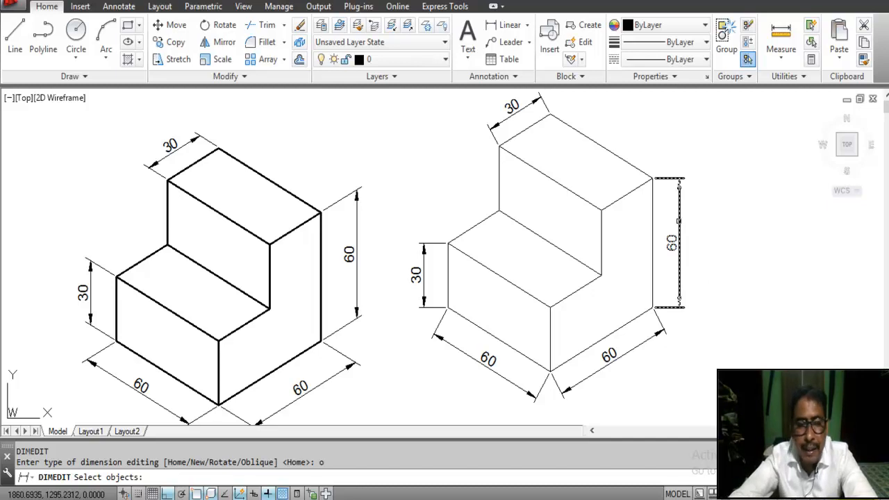
left_click(680, 218)
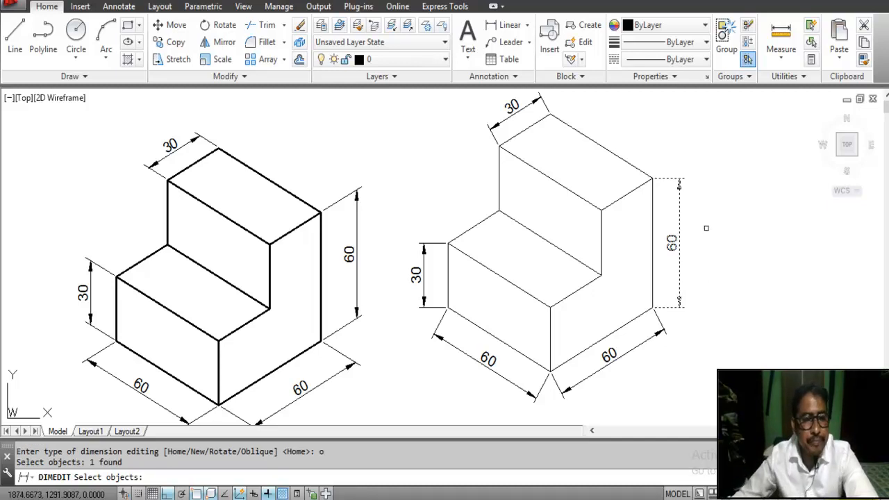
key("Return")
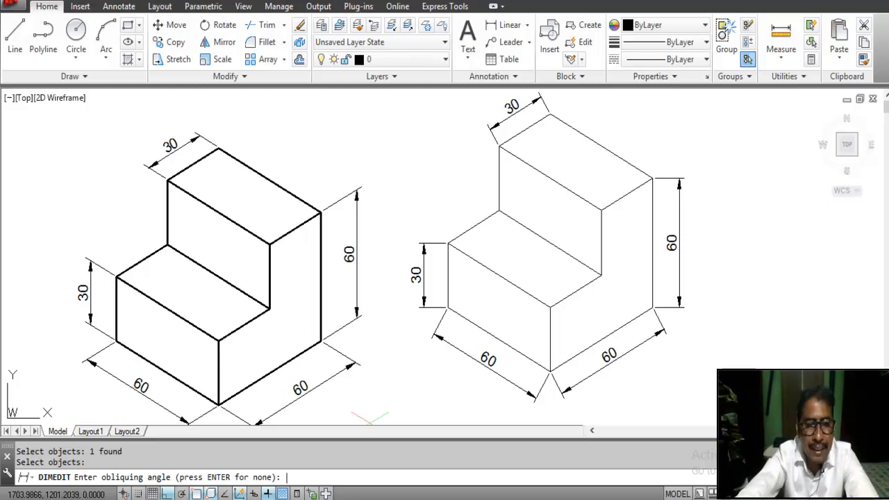
type("30")
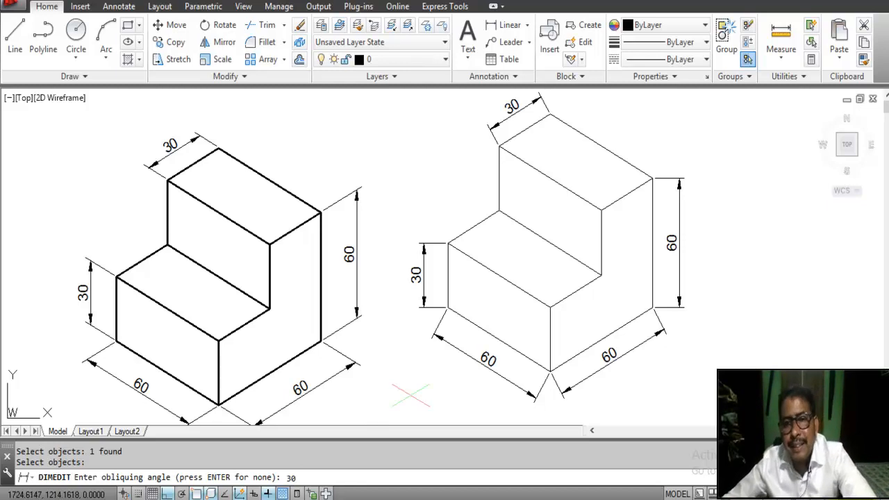
key("Return")
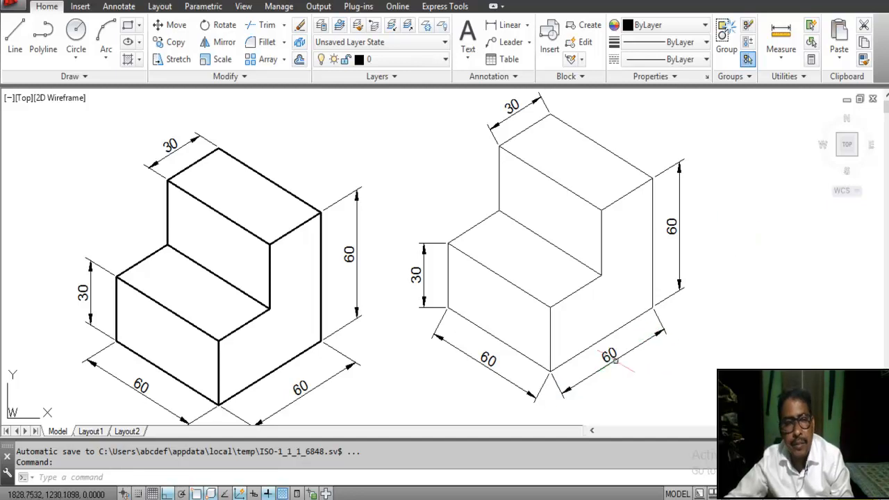
- Try an obliquing angle of 30 degrees on the aligned dimension below the bottom right edge
right_click(727, 184)
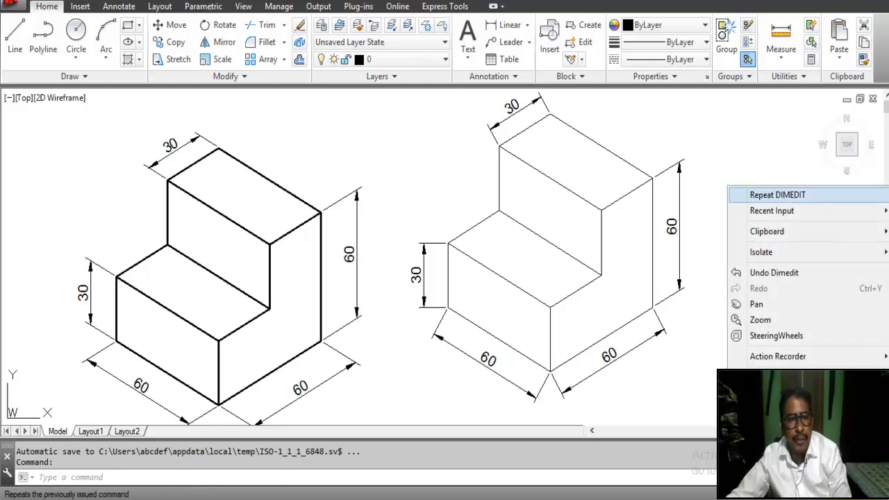
left_click(749, 195)
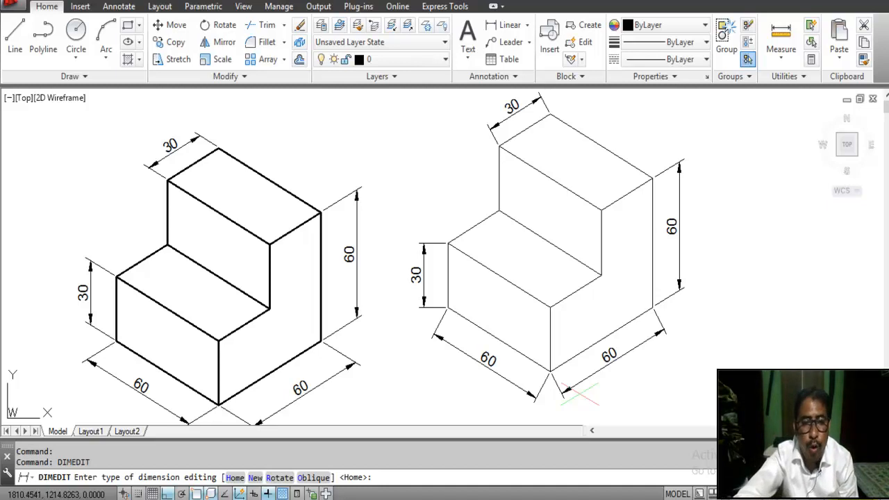
type("o")
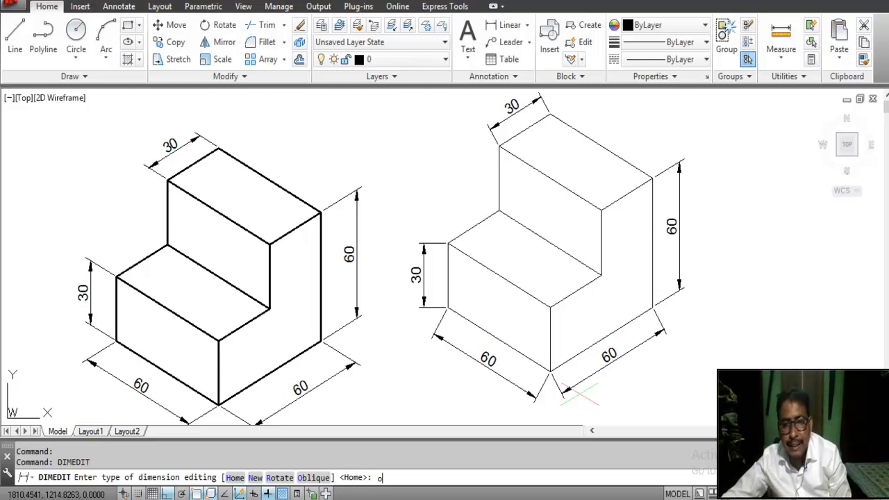
key("Return")
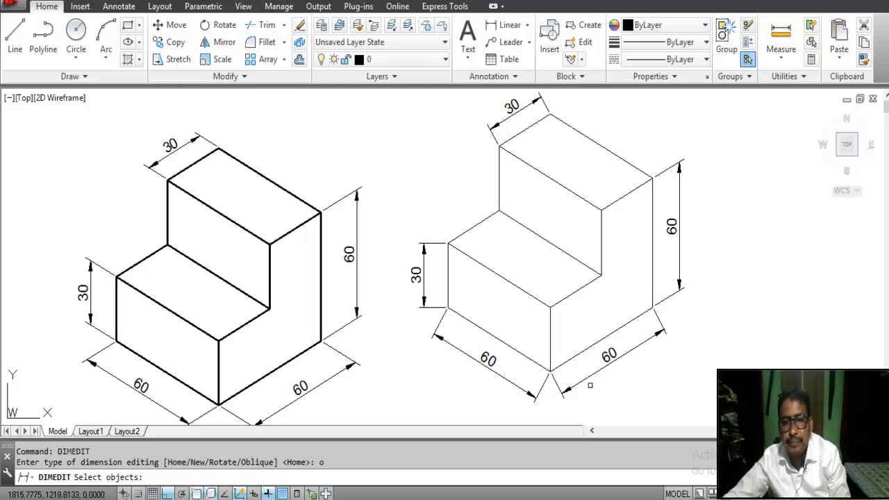
left_click(591, 375)
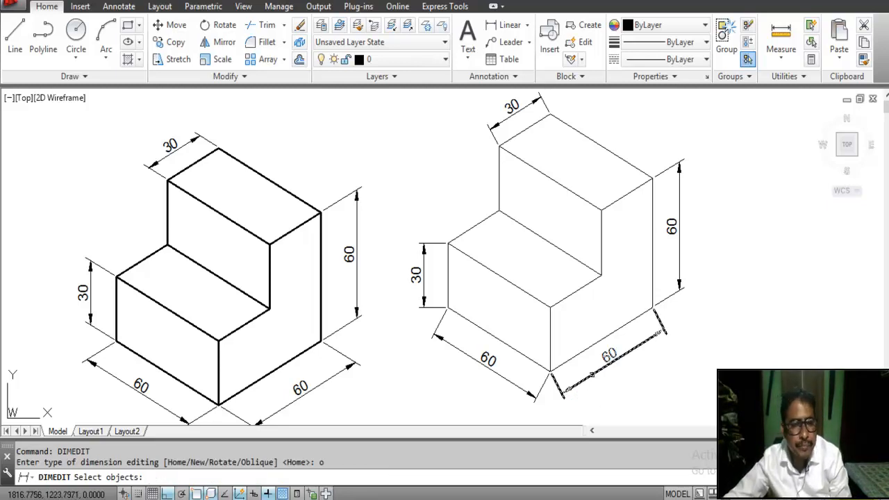
left_click(590, 374)
key("Return")
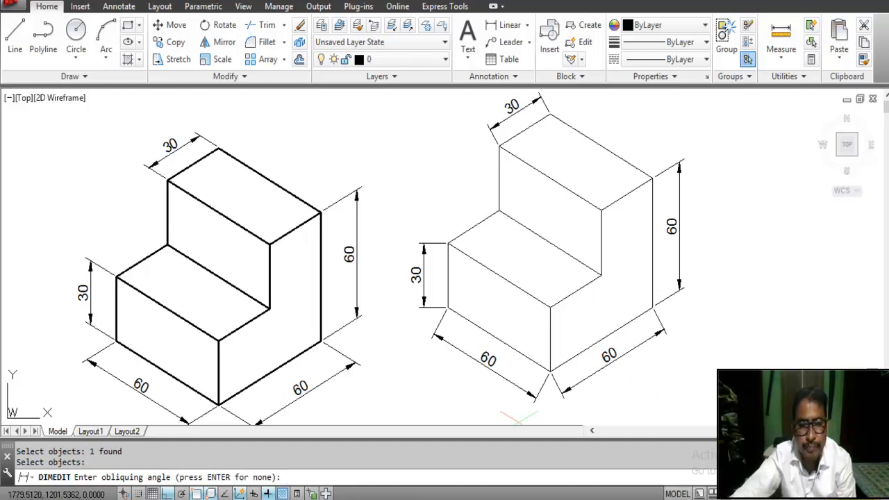
type("30")
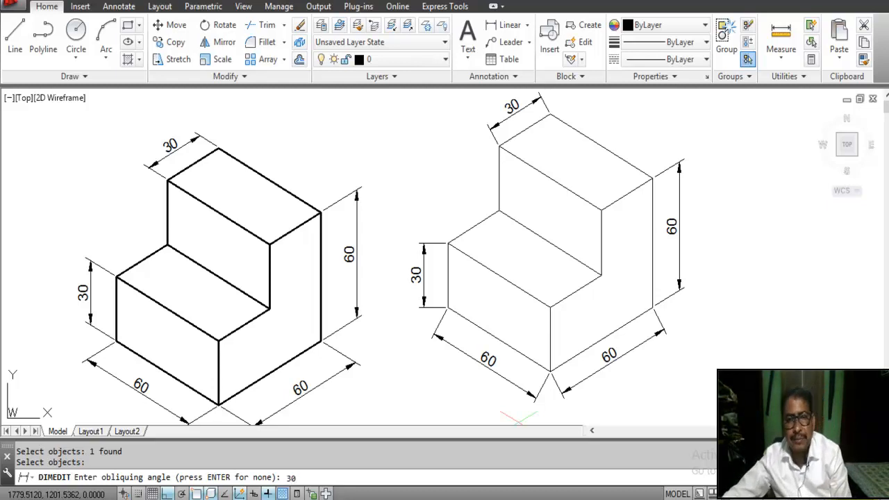
key("Return")
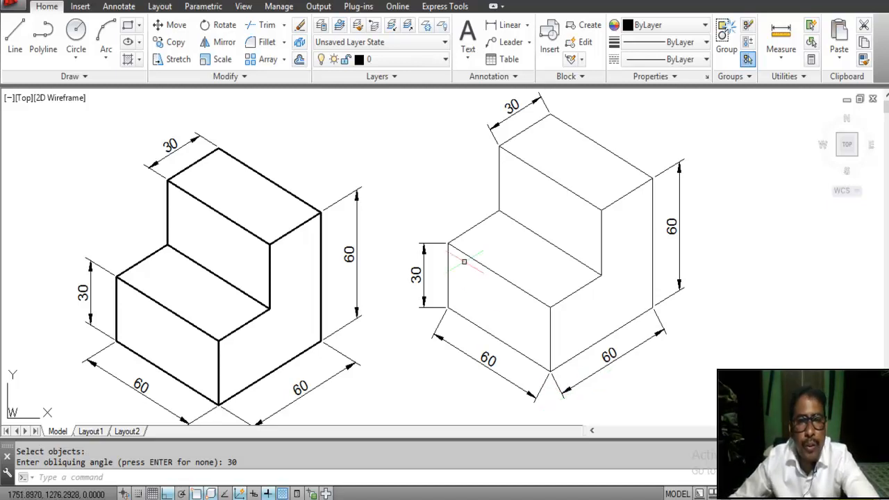
- Oblique the aligned dimension below the bottom right edge to an angle of -30 degrees
right_click(384, 152)
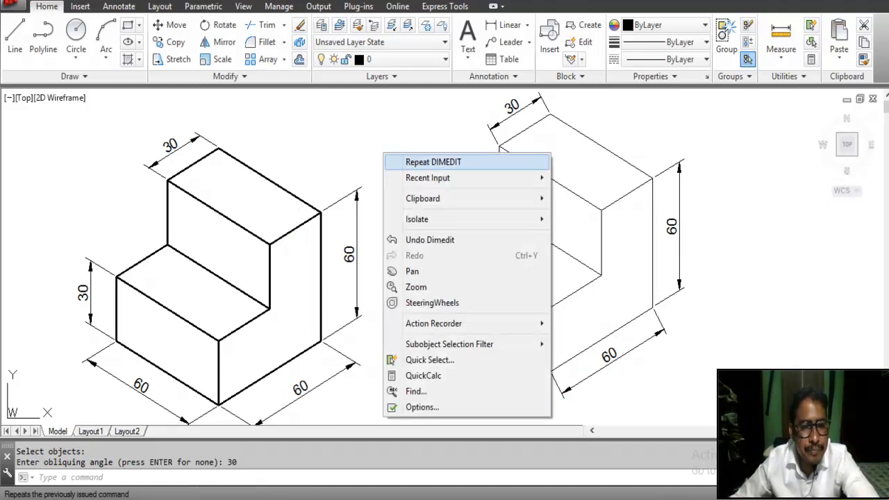
left_click(423, 162)
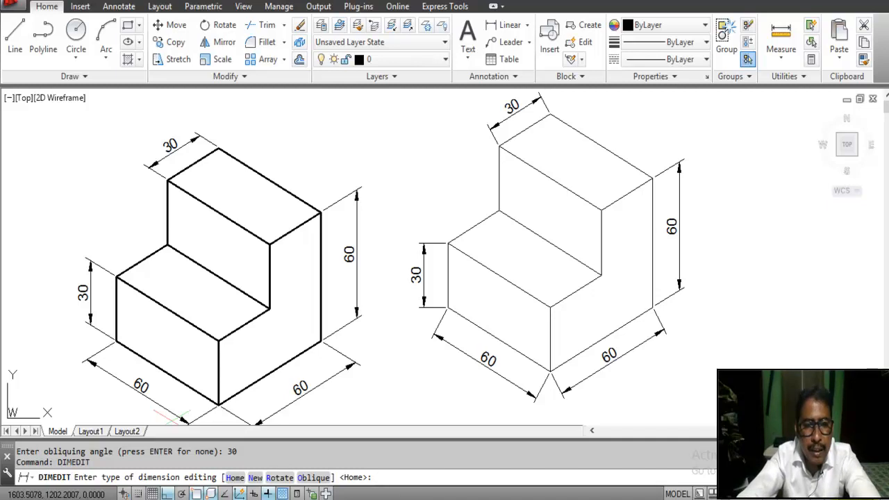
type("o")
key("Return")
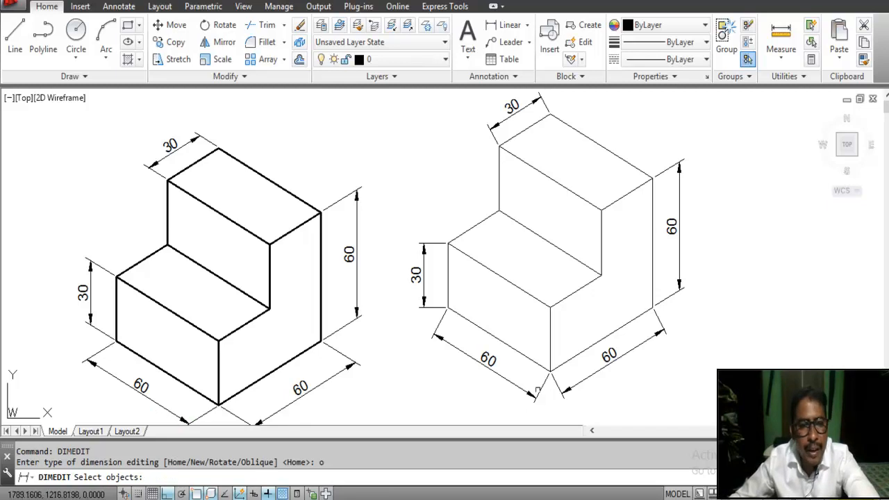
left_click(564, 392)
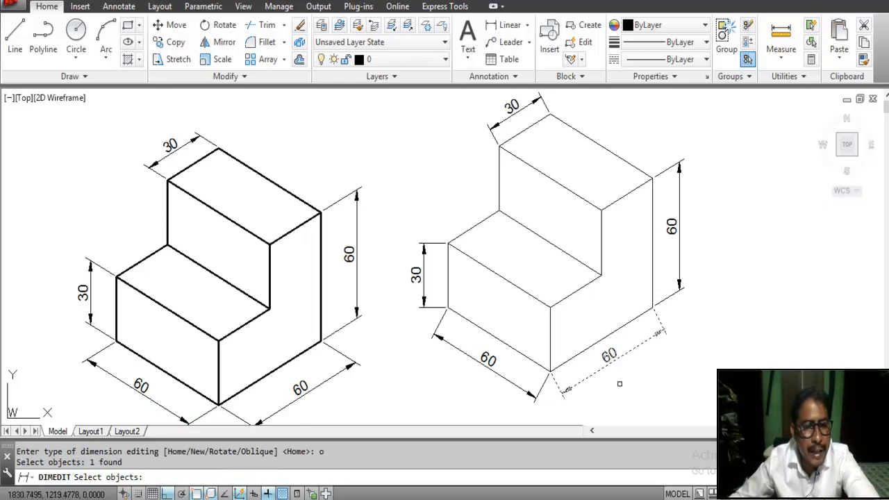
key("Return")
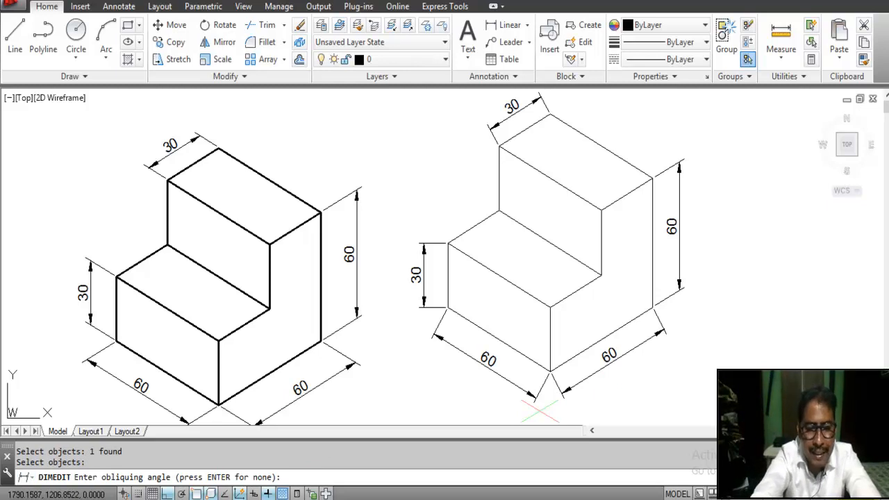
type("-30")
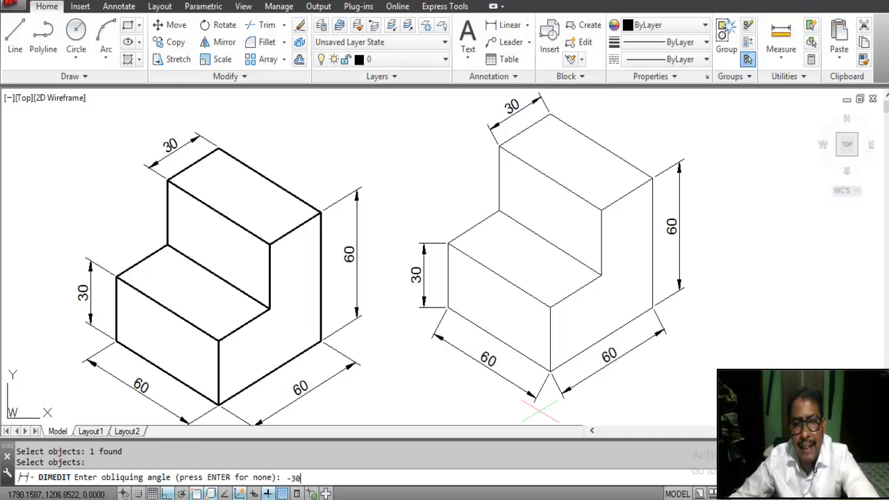
key("Return")
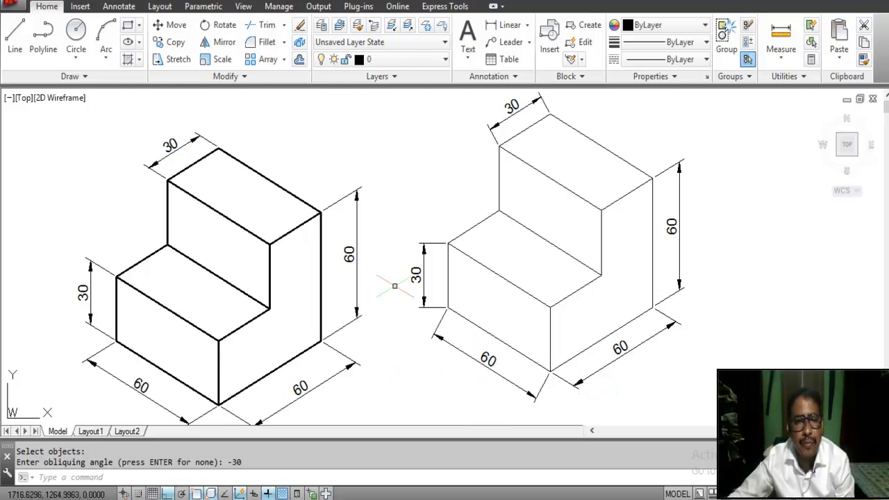
- Oblique the aligned dimension below the bottom left edge to an angle of 30 degrees
right_click(419, 153)
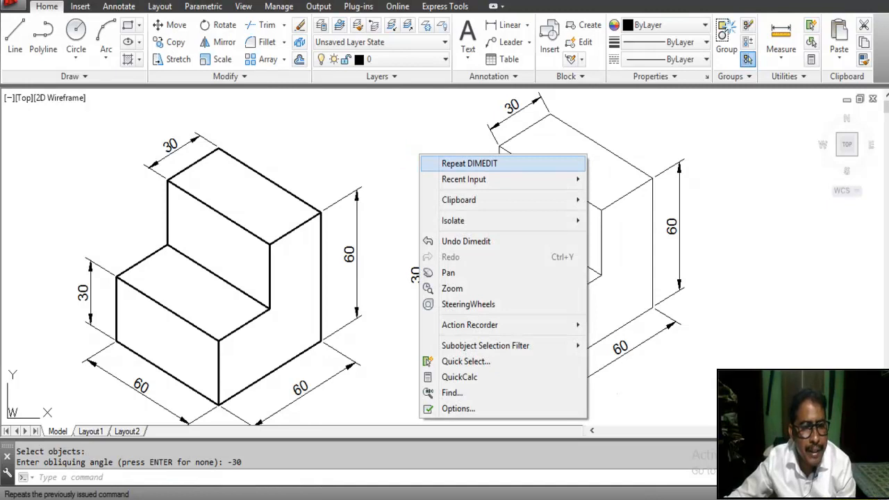
left_click(431, 163)
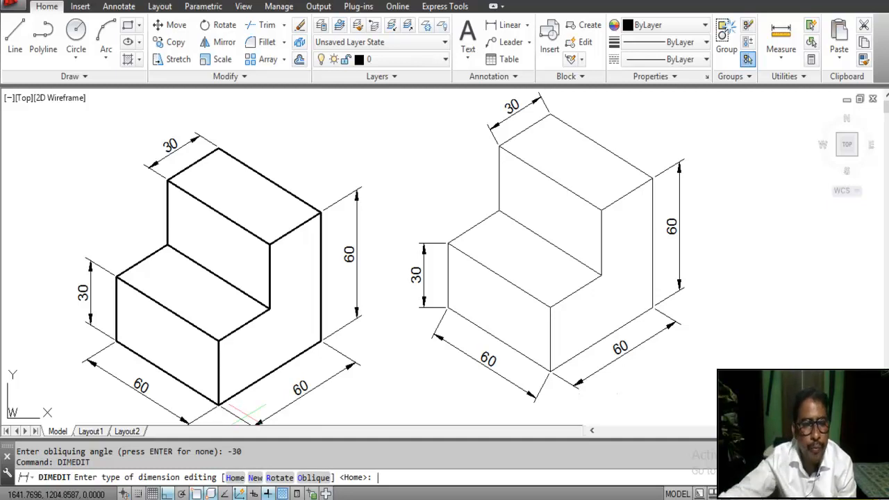
key("Return")
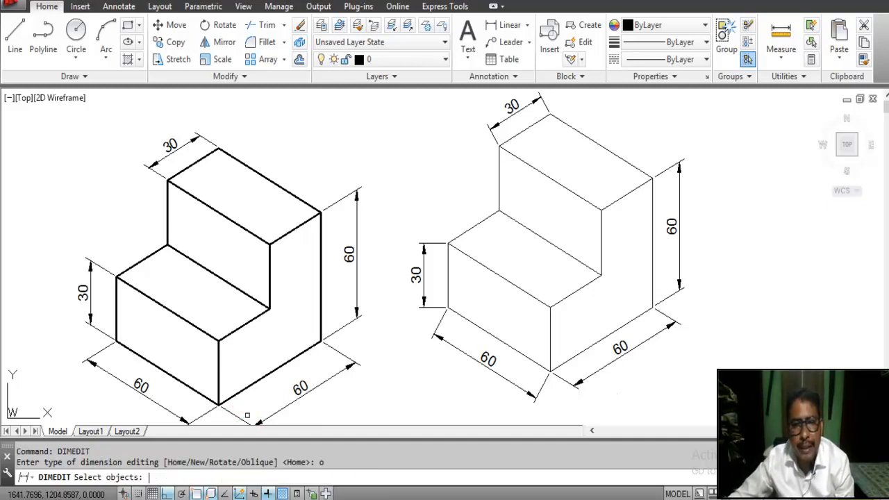
left_click(465, 354)
left_click(465, 354)
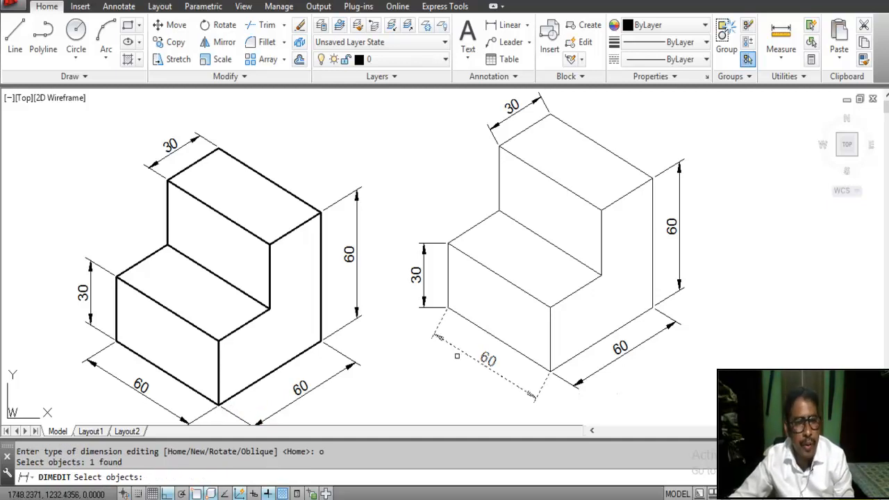
key("Return")
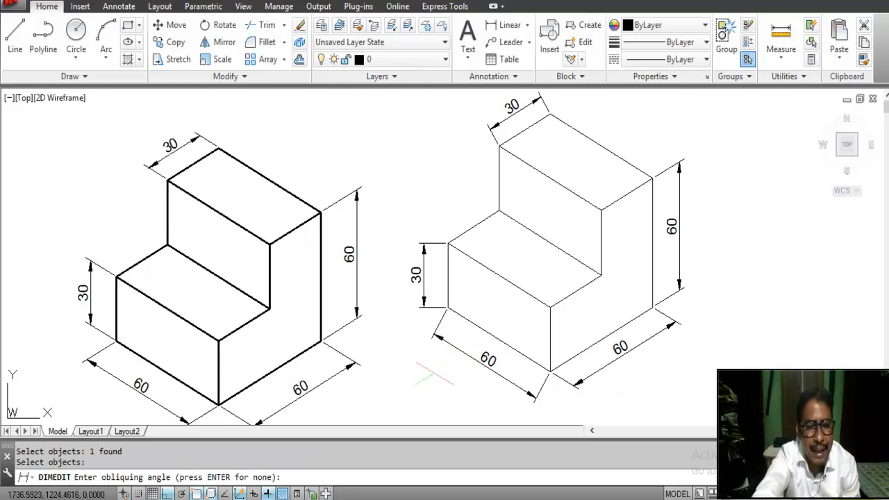
type("30")
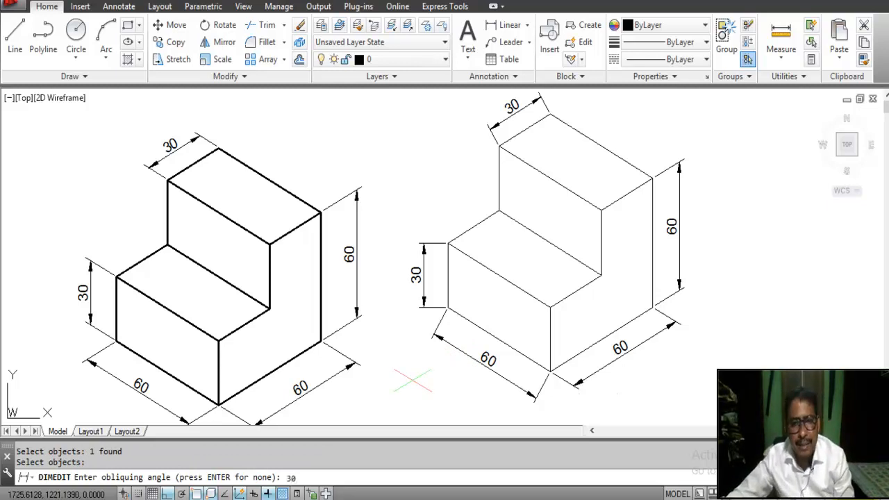
key("Return")
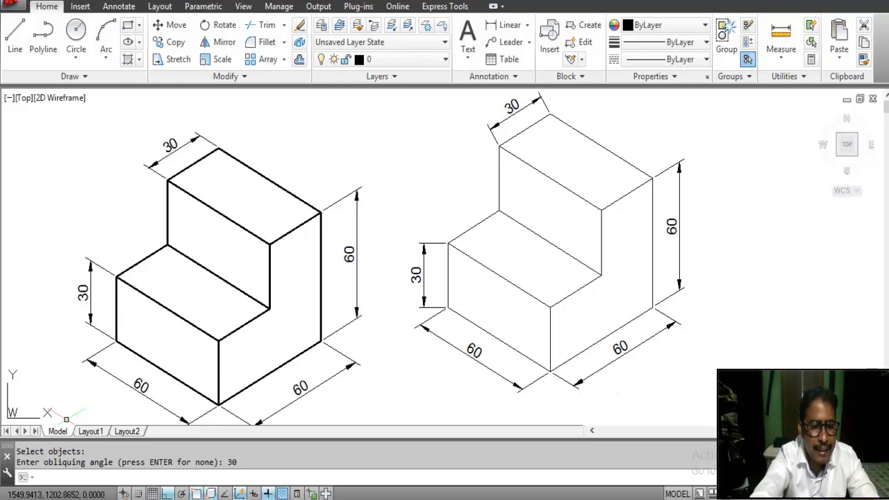
- Oblique the vertical dimension at the lower step's left edge and the aligned dimension above the top face to -30 degrees using DIMEDIT
type("ded")
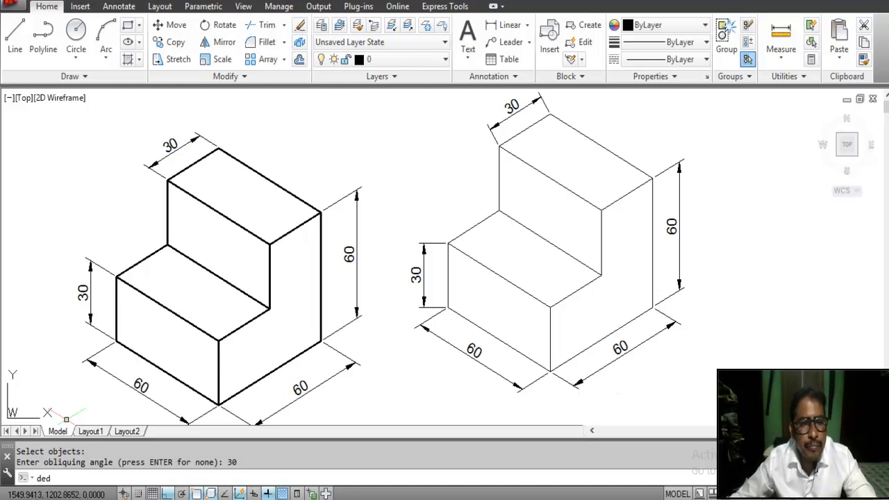
key("Return")
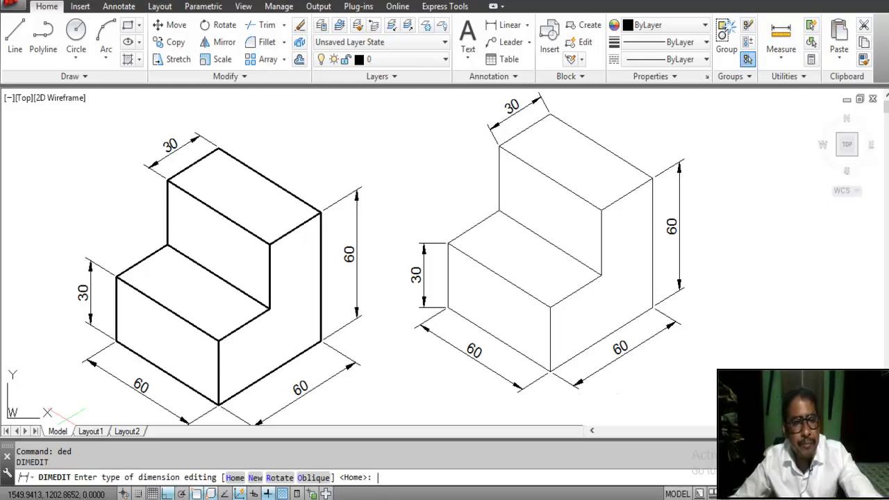
type("o")
key("Return")
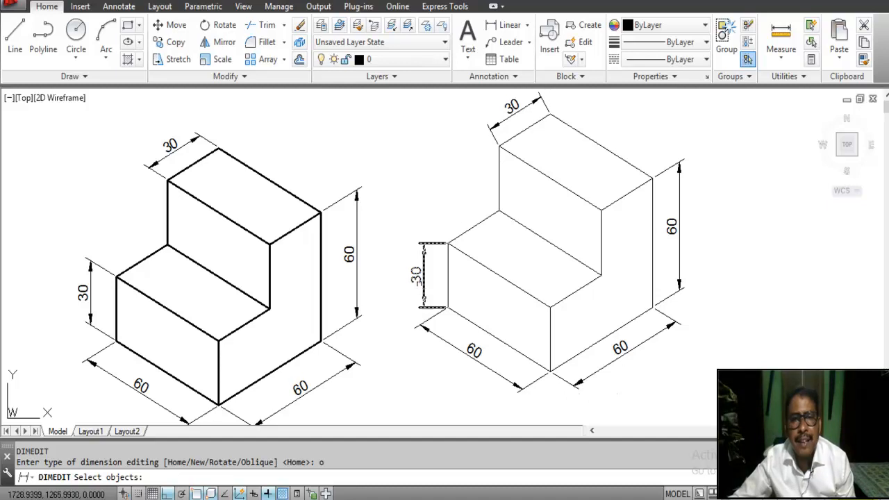
left_click(423, 277)
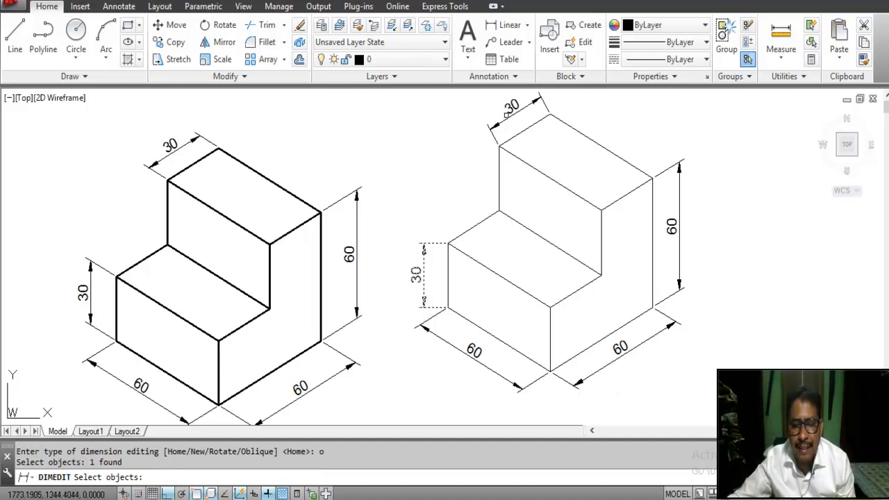
left_click(507, 116)
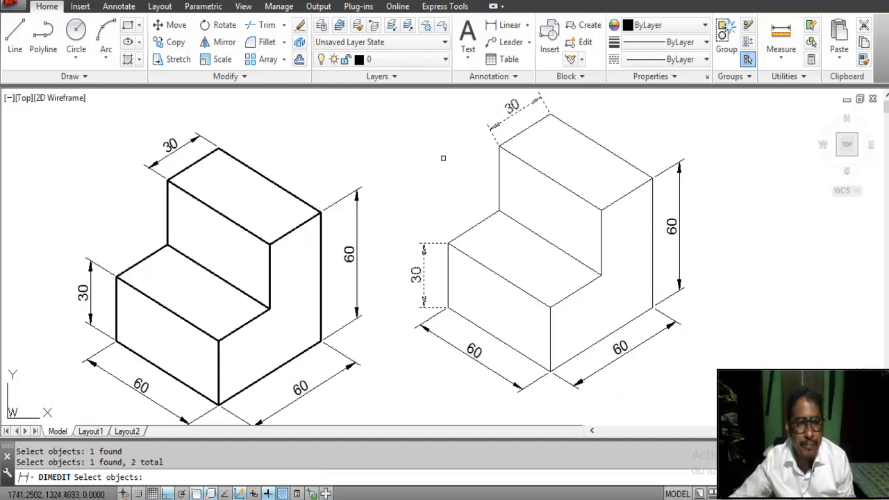
key("Return")
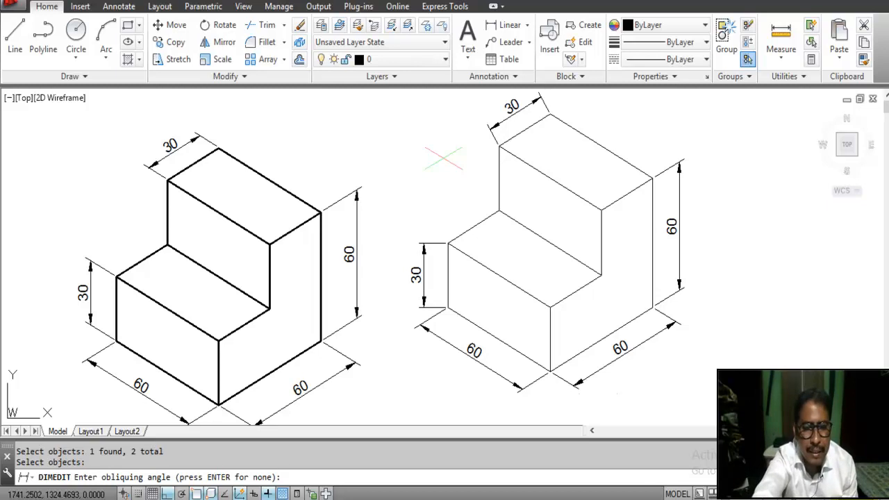
type("-30")
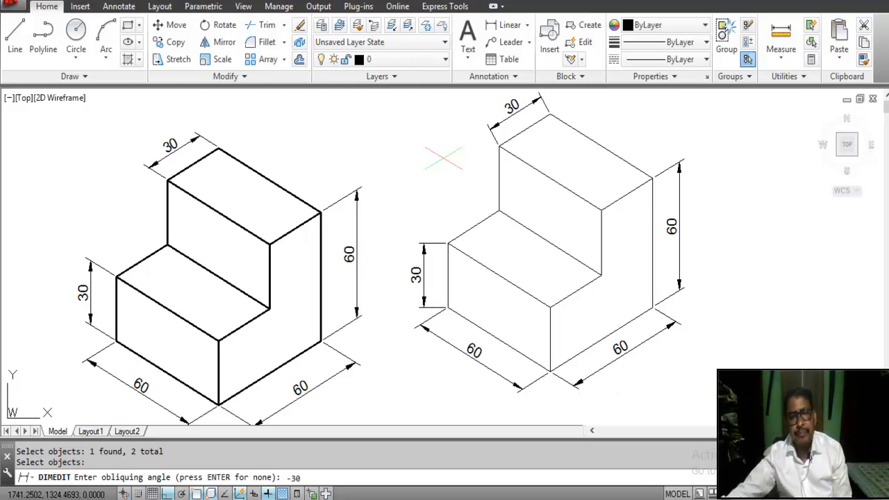
key("Return")
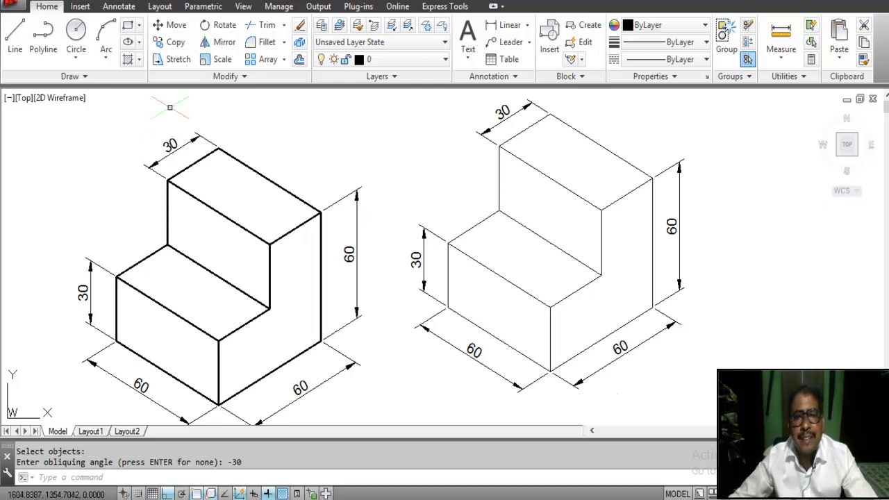
- Erase all dimensions and edges of the unshaded right-hand block except its L-shaped front-right profile
left_click(299, 25)
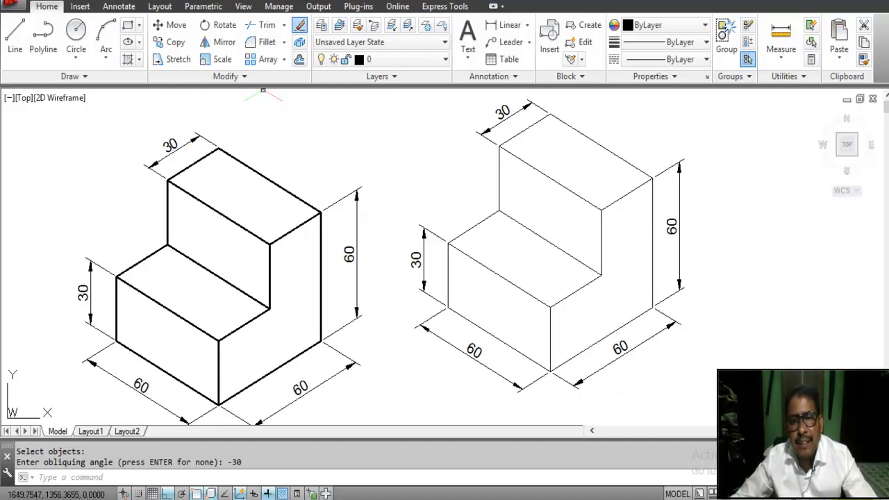
left_click(719, 400)
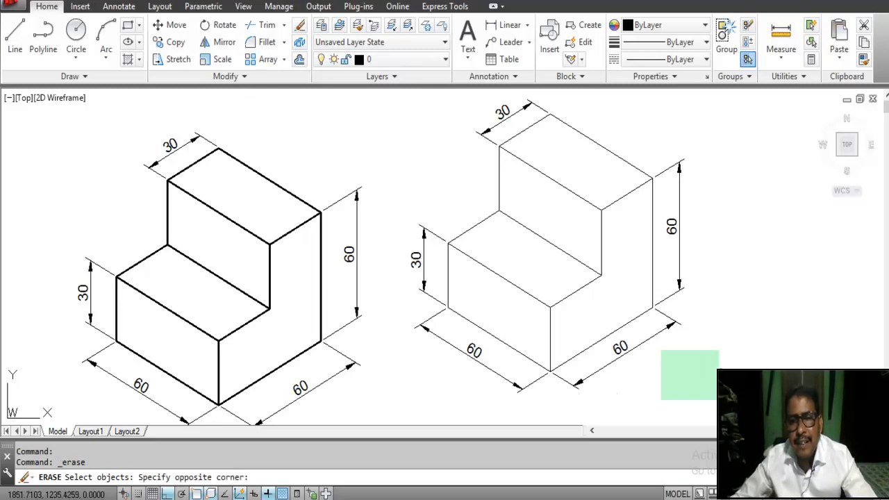
left_click(667, 281)
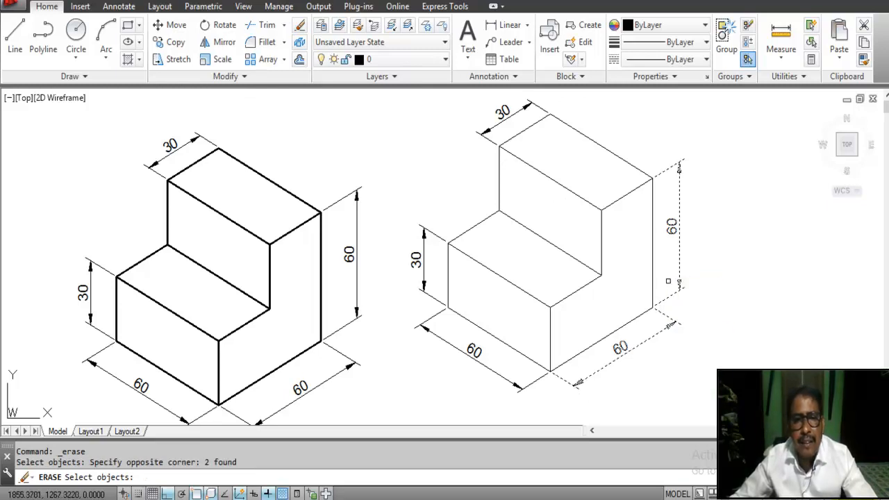
left_click(526, 405)
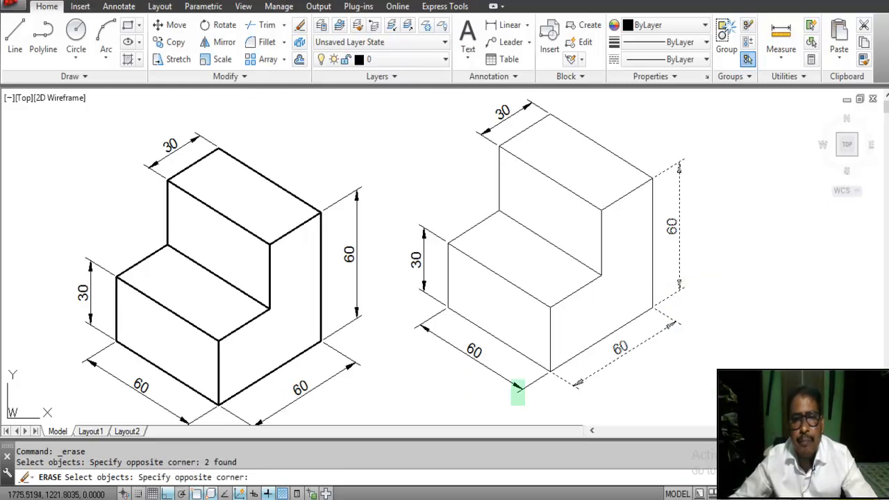
left_click(407, 205)
left_click(539, 247)
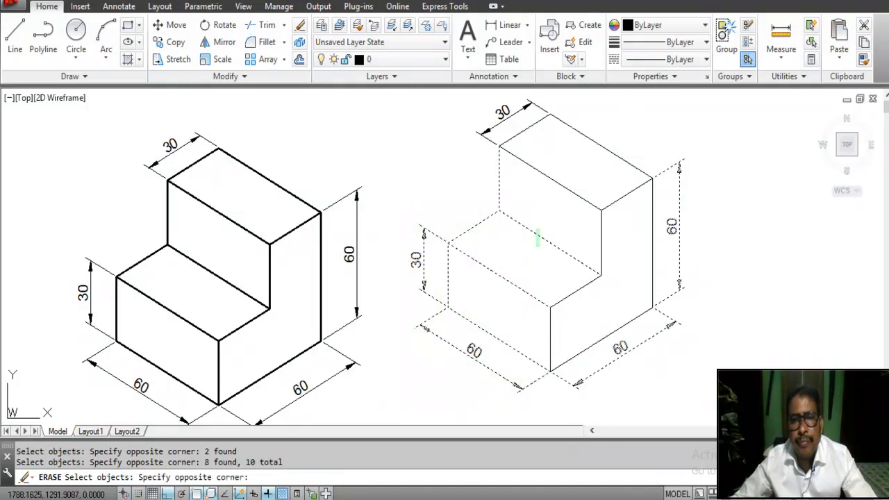
left_click(465, 108)
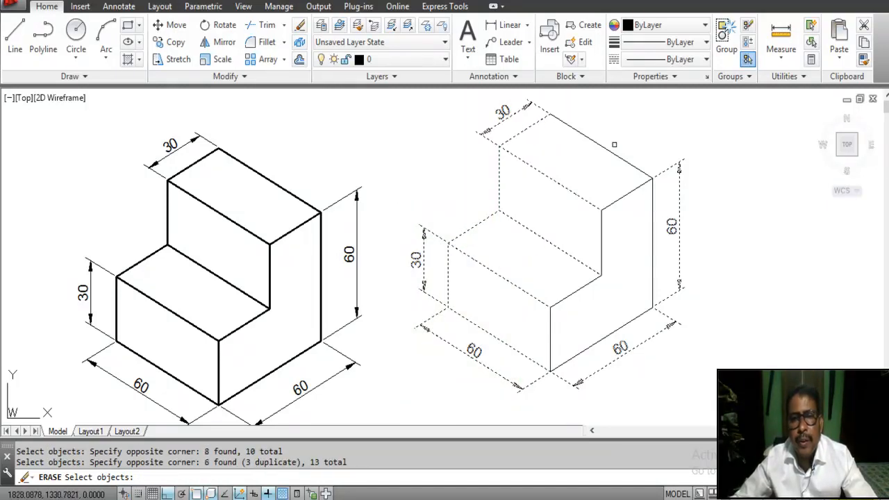
left_click(609, 151)
key("Return")
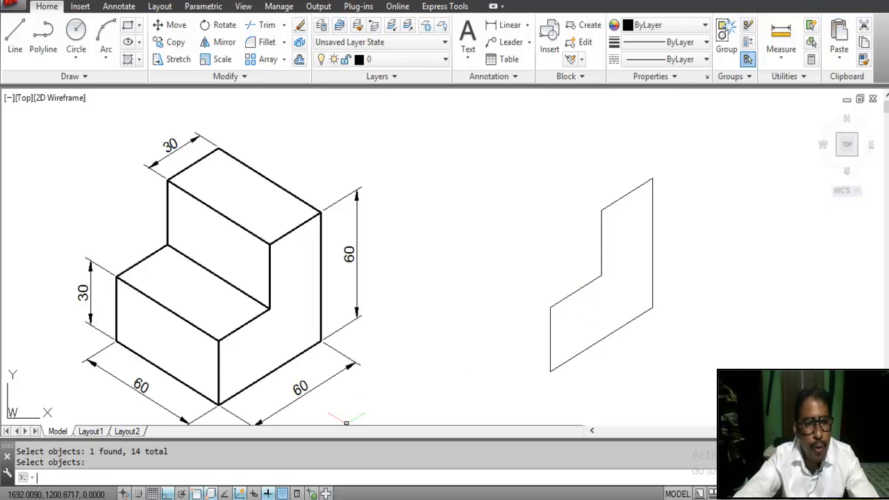
- Copy the L-shaped profile 60 units along the 150° isometric axis, using its bottom corner as the base point
type("co")
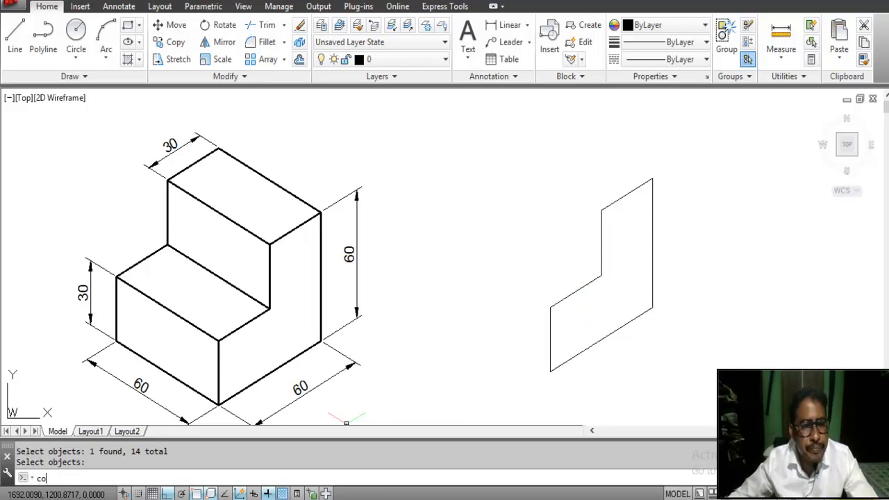
key("Return")
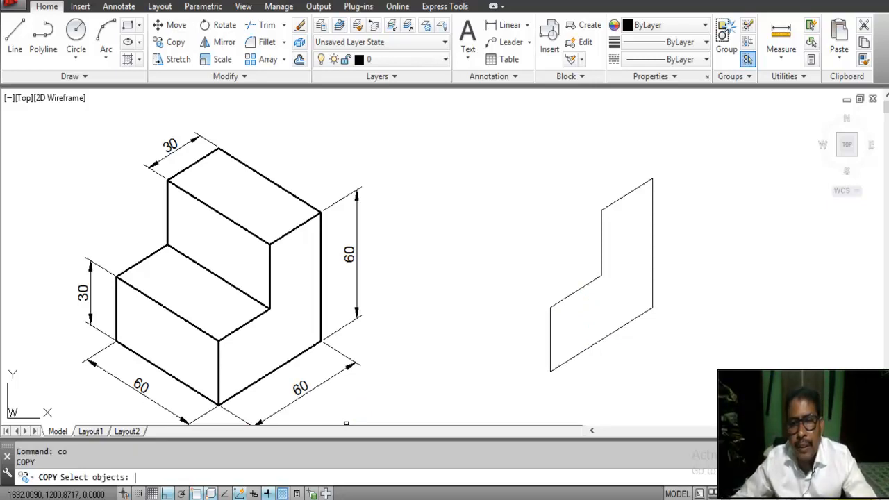
left_click(712, 398)
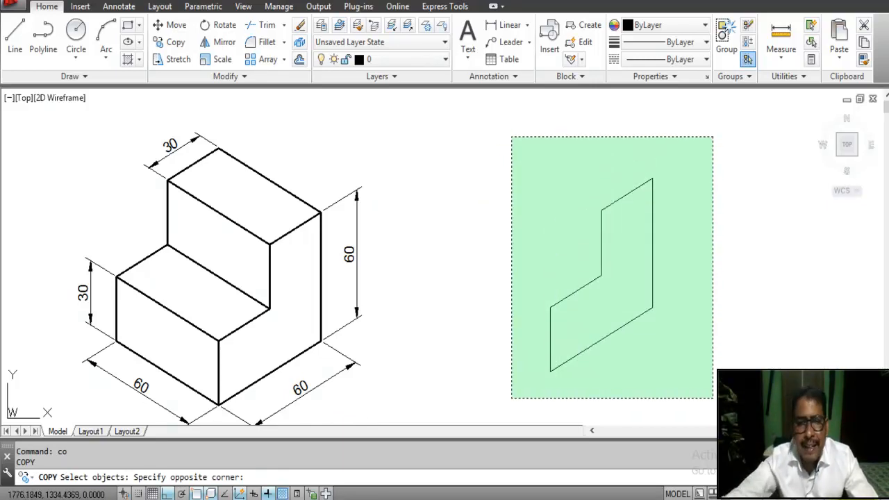
left_click(512, 137)
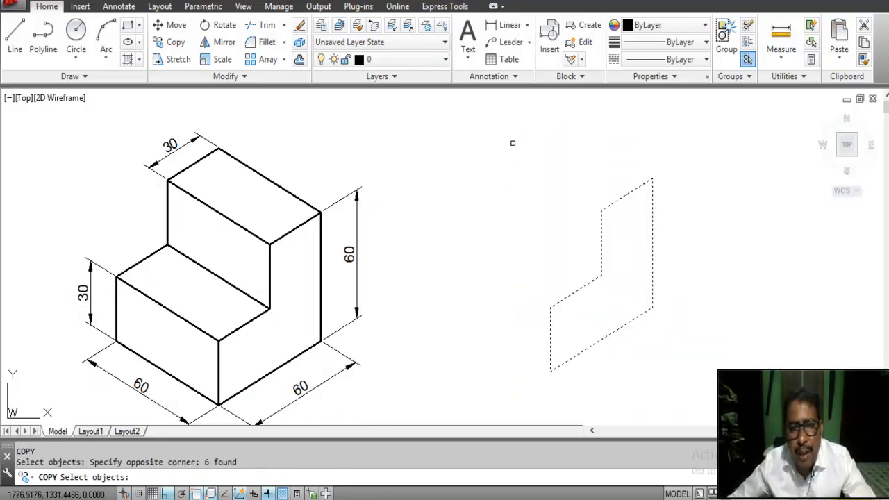
key("Return")
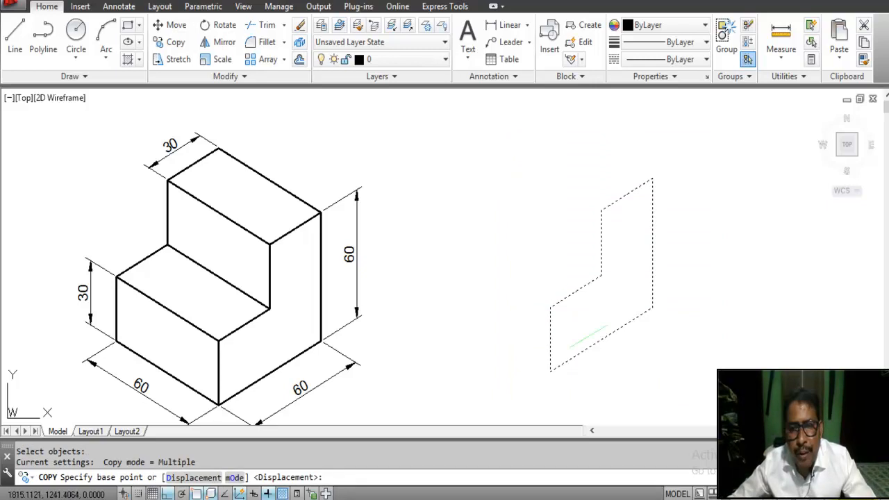
left_click(550, 372)
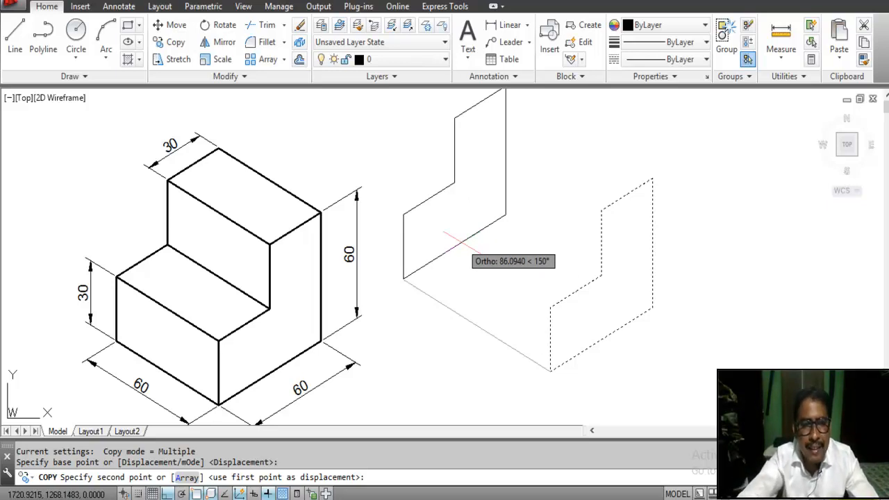
type("6")
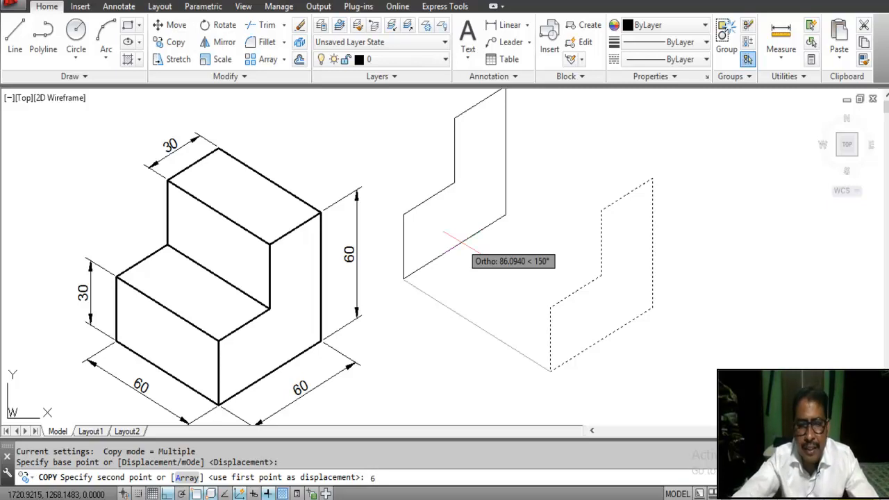
type("0")
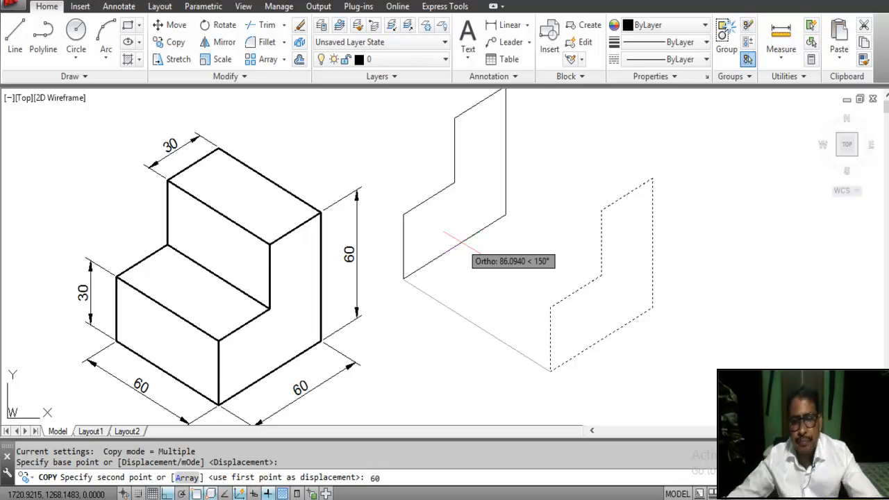
key("Return")
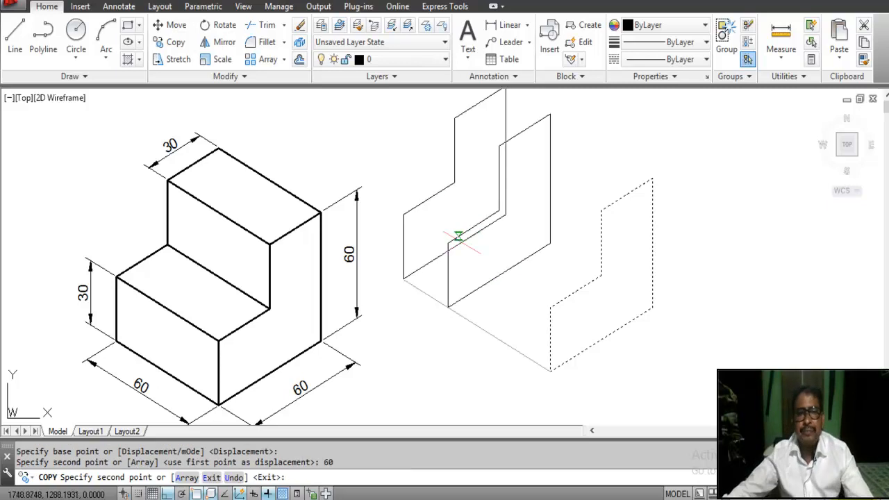
key("Return")
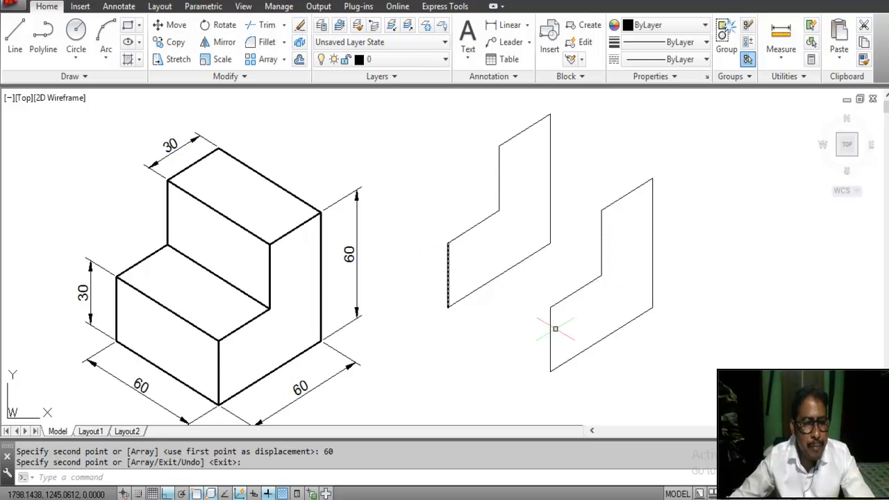
- Draw a line joining the highest corners of the copied and original profiles
left_click(50, 477)
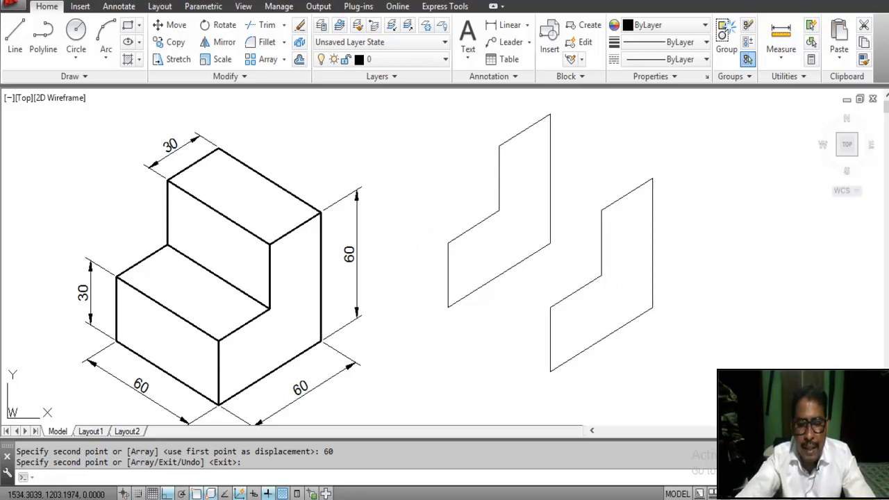
type("1")
key("Return")
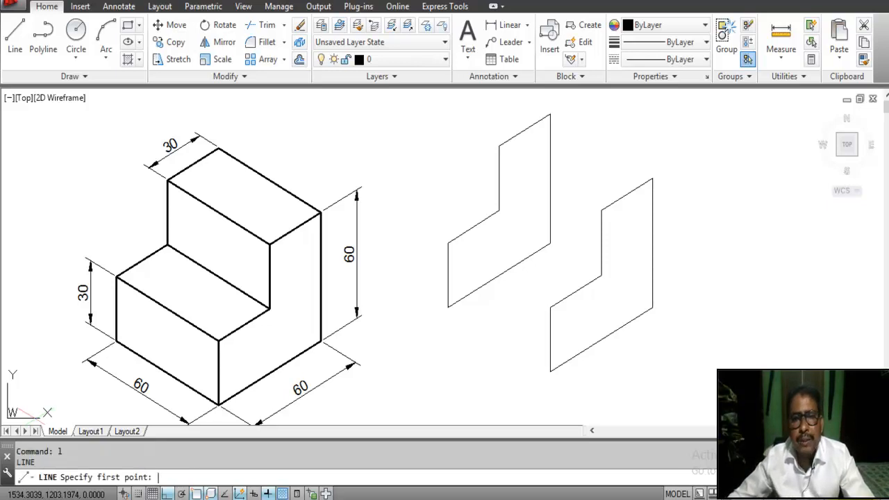
left_click(550, 113)
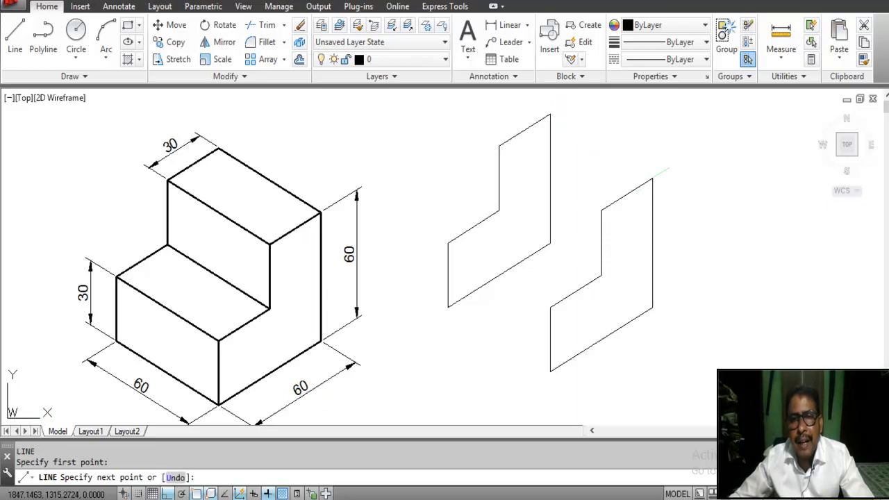
left_click(651, 178)
right_click(692, 144)
left_click(722, 151)
- Draw a line joining the upper left corners of the two profiles' tall sections to complete the top face
right_click(665, 121)
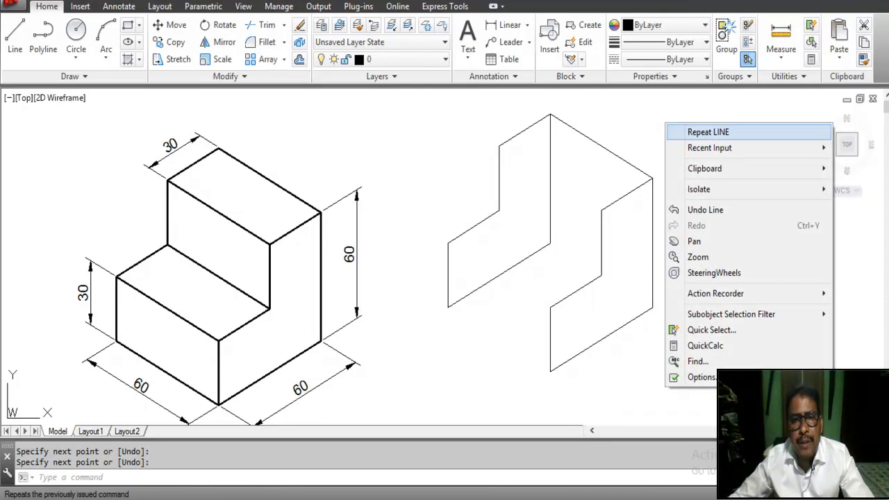
left_click(708, 132)
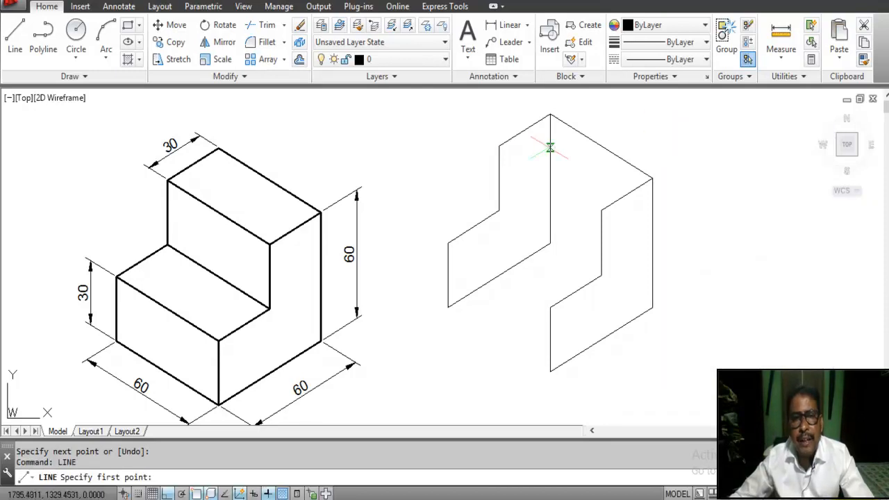
left_click(498, 146)
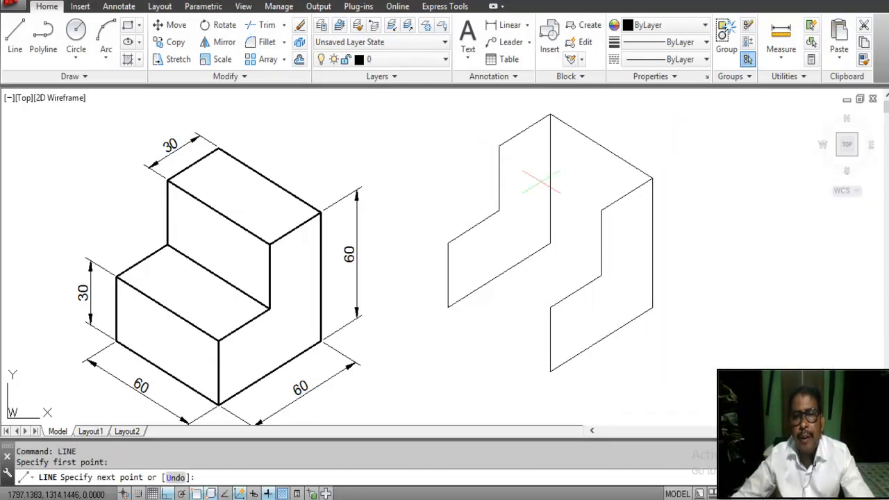
left_click(601, 209)
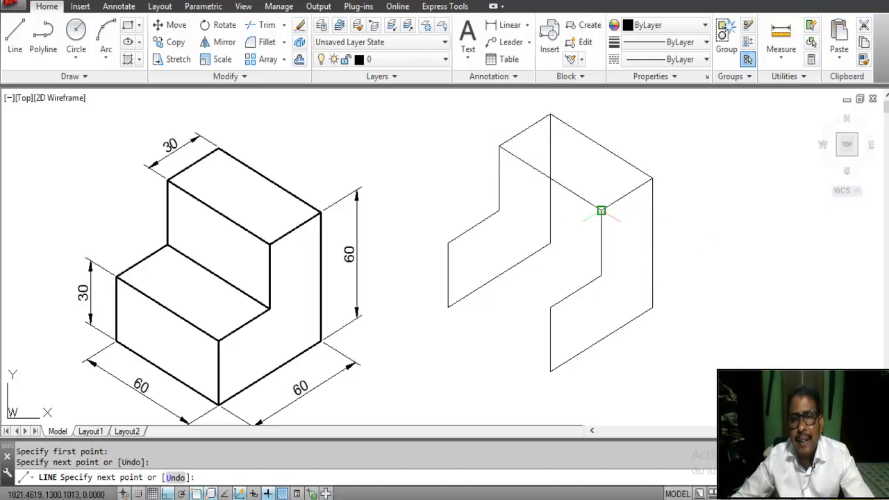
right_click(694, 175)
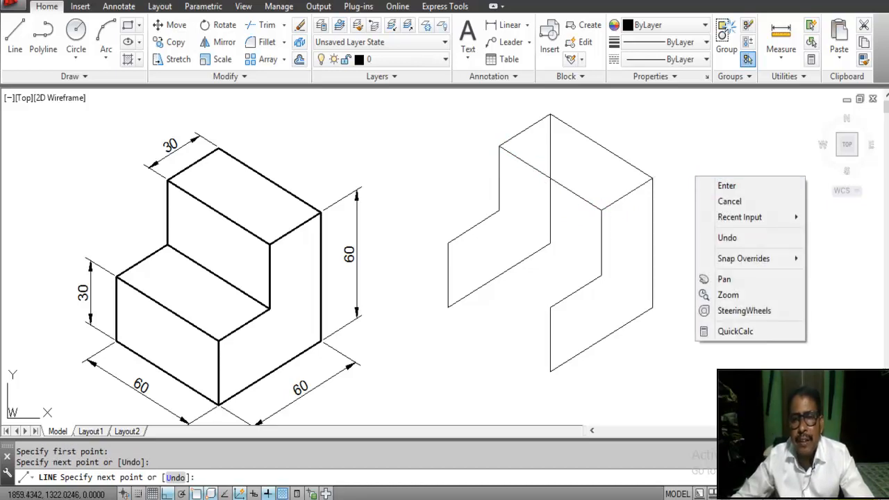
left_click(726, 186)
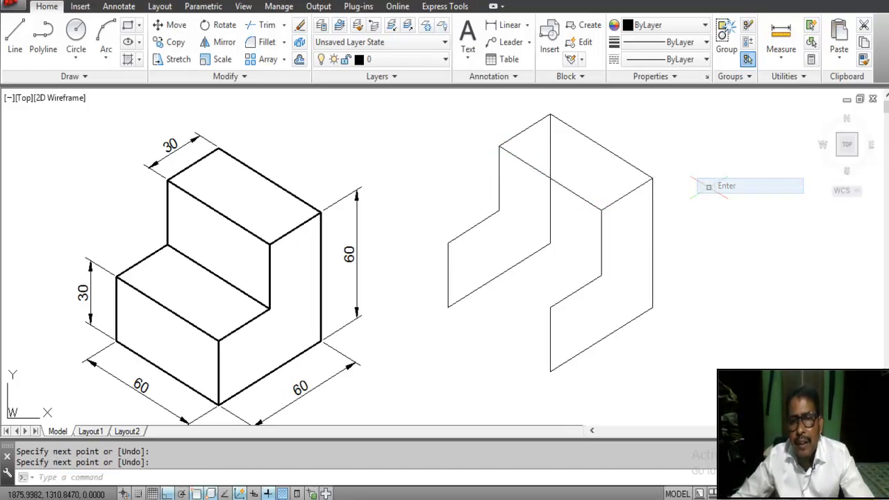
- Draw a line joining the inner step corners of the copied and original L-shaped profiles
right_click(676, 137)
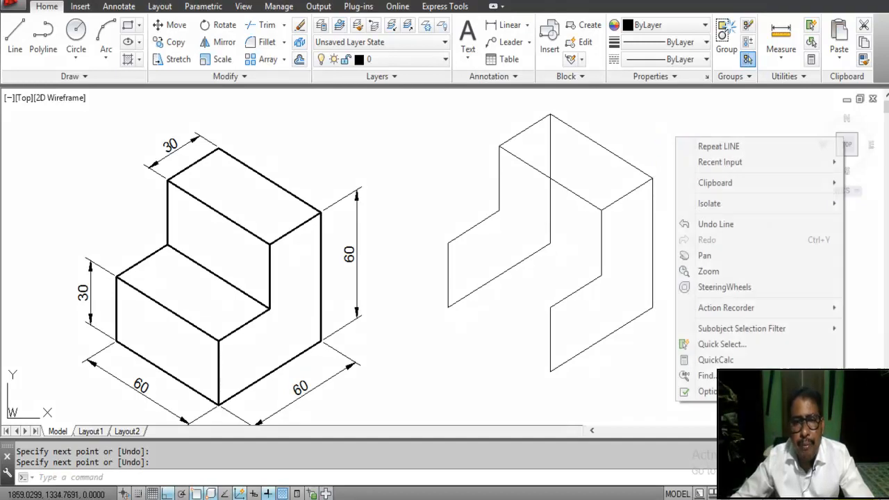
left_click(718, 145)
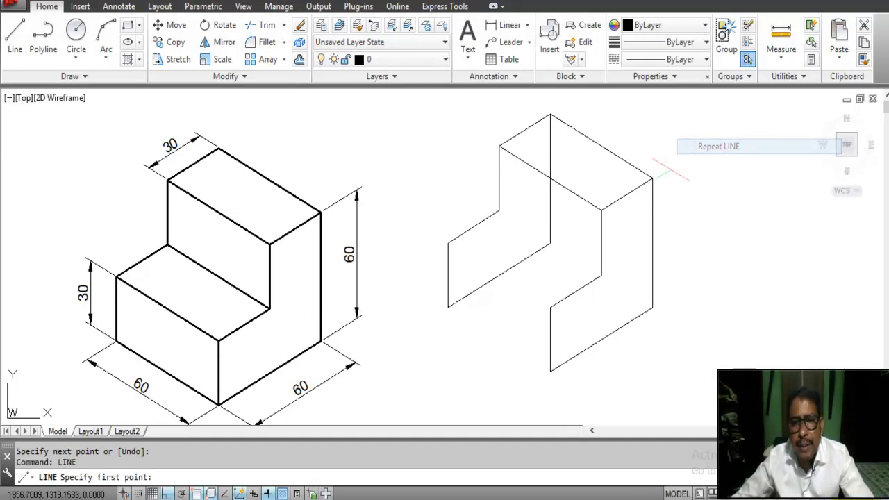
left_click(498, 210)
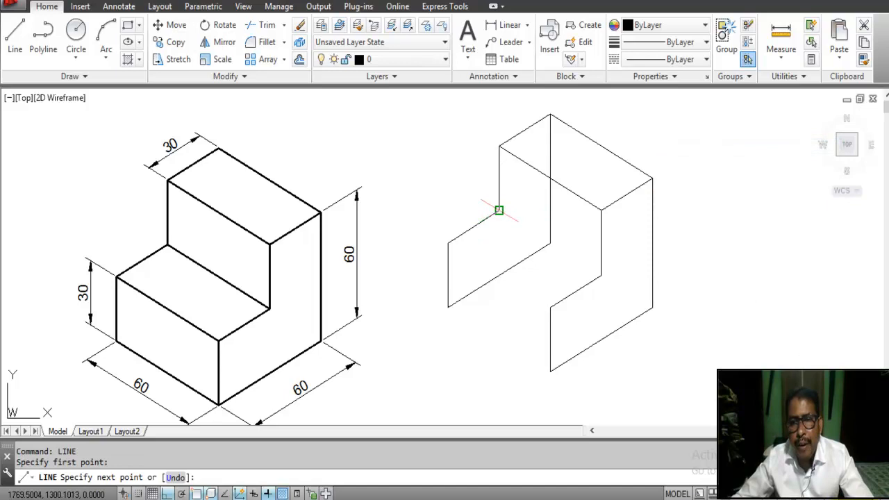
left_click(600, 275)
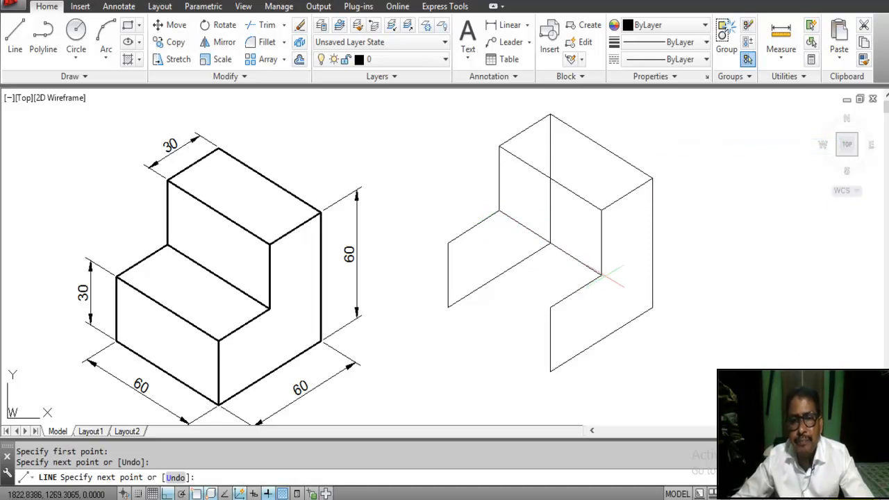
right_click(706, 245)
left_click(733, 253)
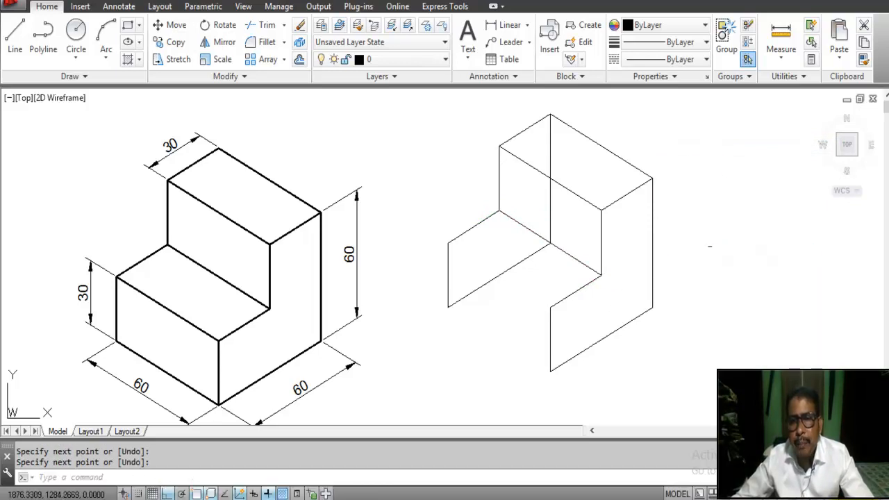
- Draw a line joining the upper front corners of the two profiles' low sections to complete the step's top face
right_click(696, 142)
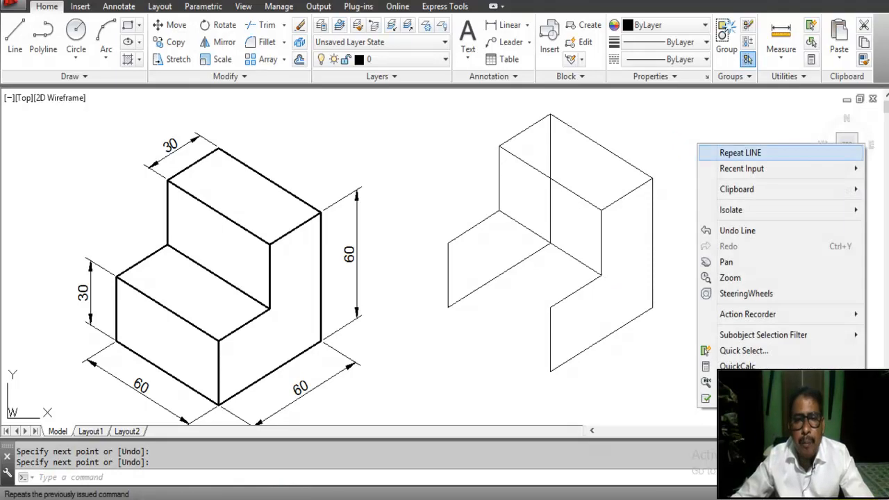
left_click(740, 152)
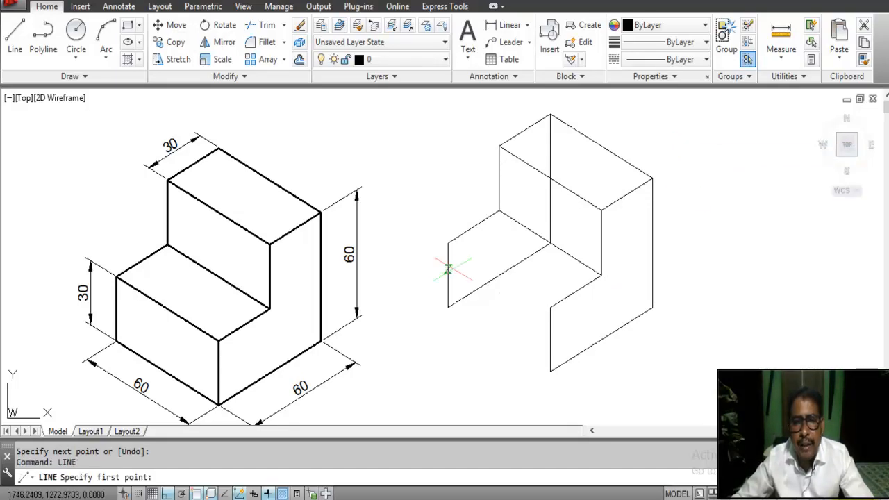
left_click(448, 242)
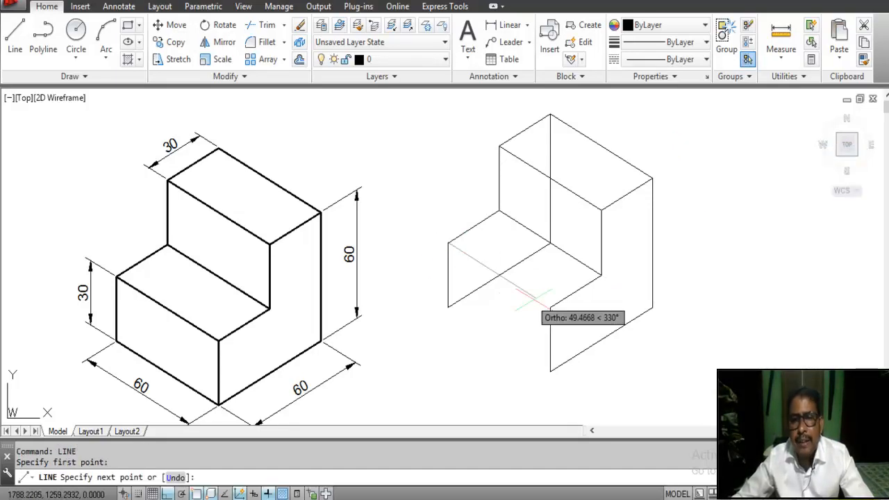
left_click(550, 307)
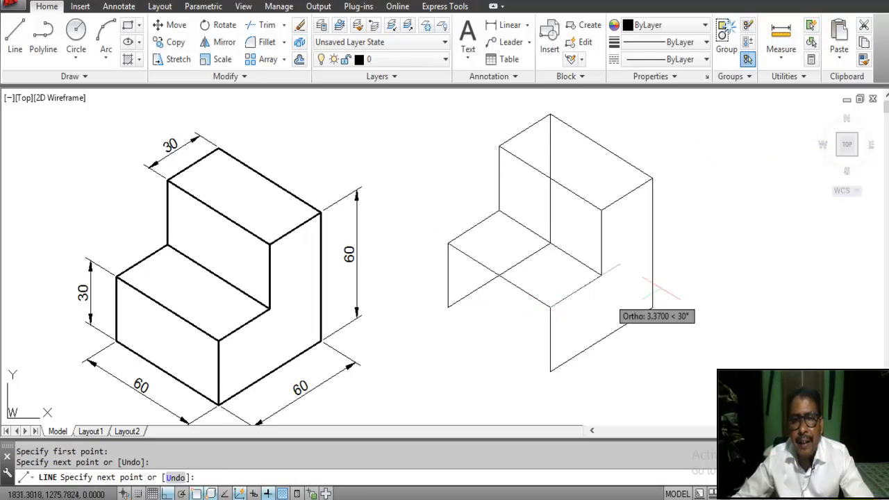
right_click(687, 247)
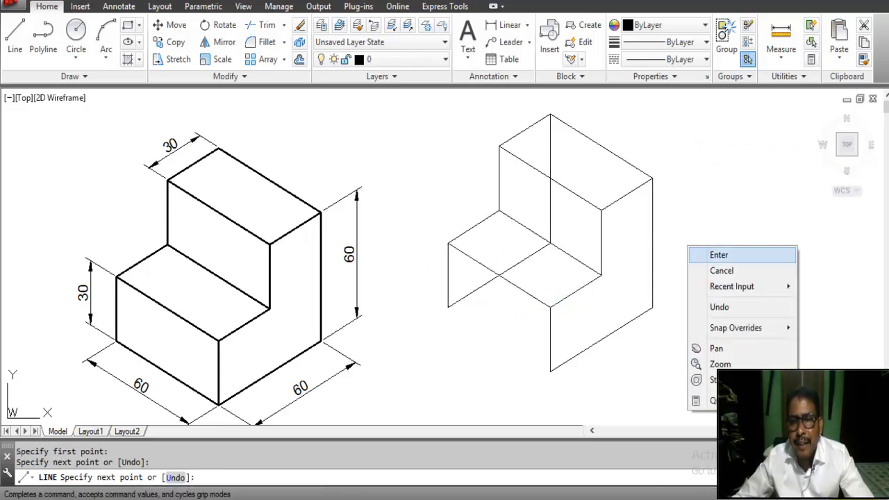
left_click(718, 255)
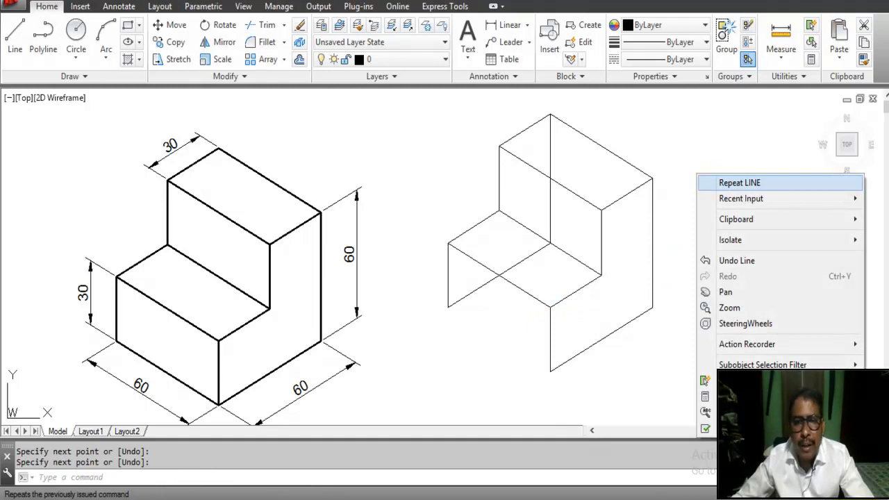
- Draw a line joining the lowest front corners of the two profiles to close the block's front-left face
left_click(740, 183)
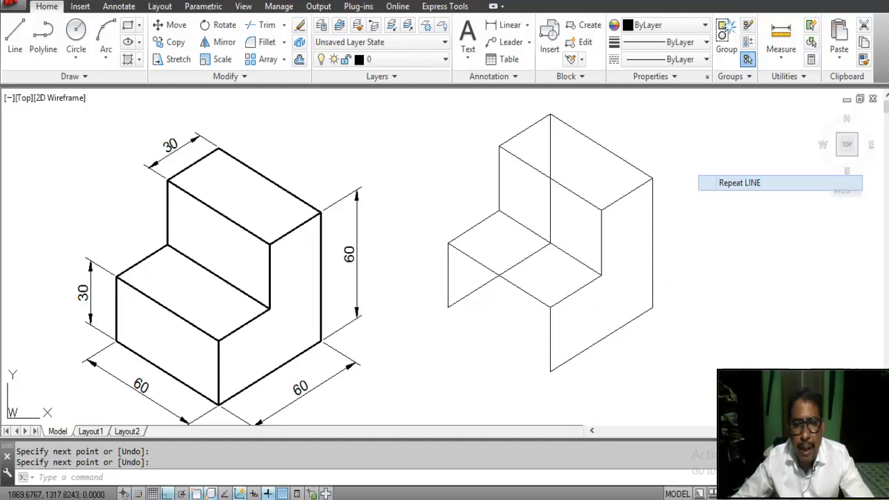
left_click(448, 306)
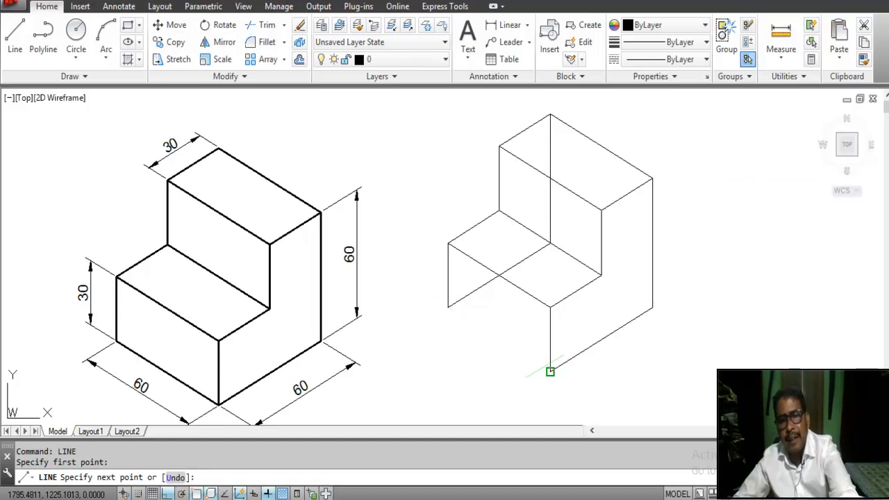
left_click(550, 368)
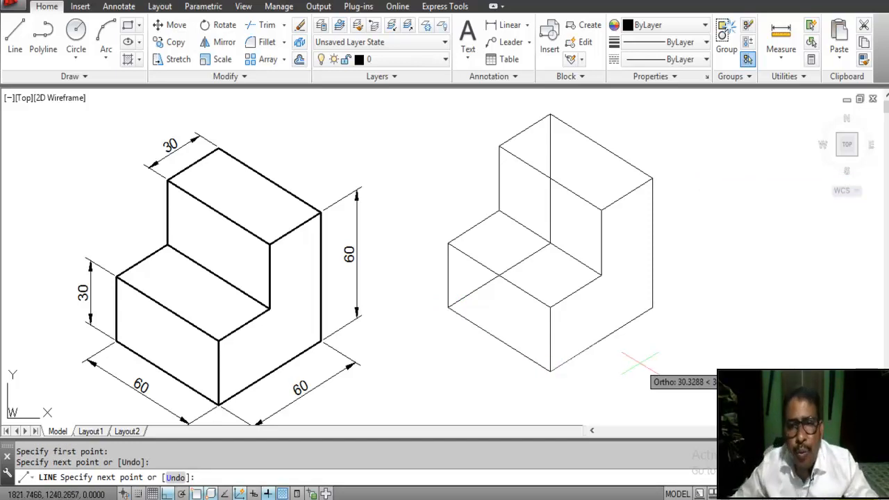
key("Return")
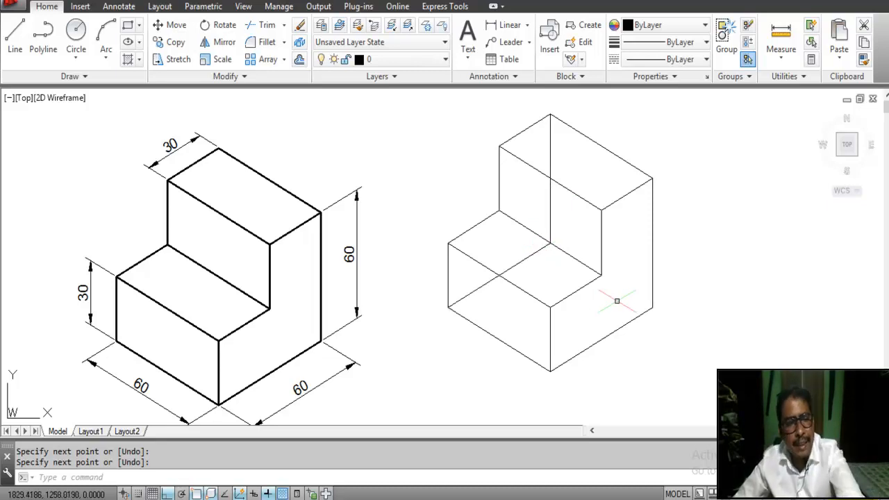
- Erase the copied profile's two hidden edges: the tall rear vertical line and the bottom line running behind the step
type("e")
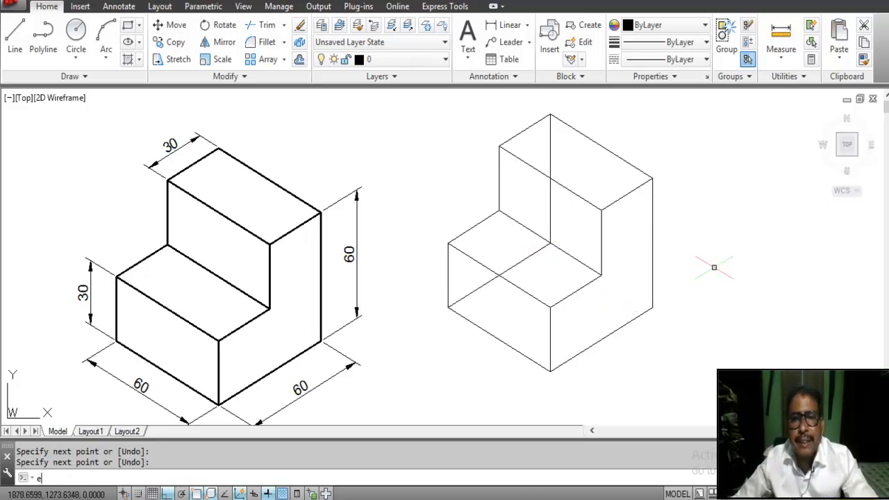
key("Return")
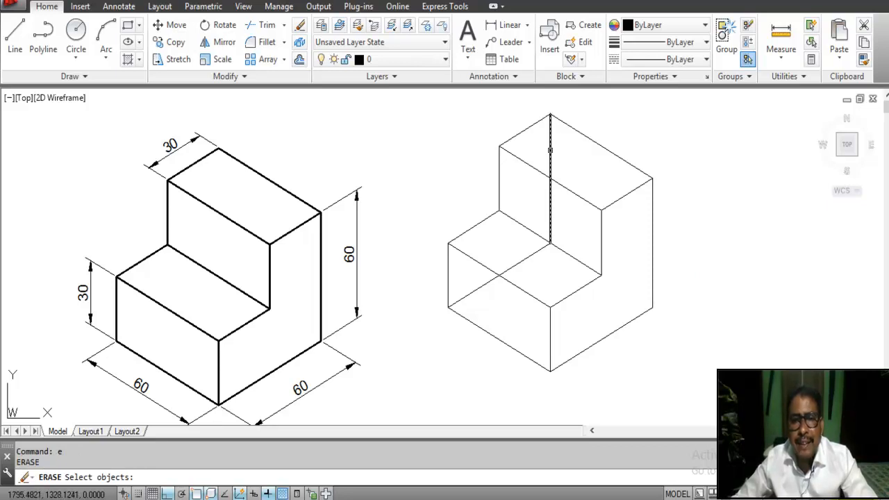
left_click(549, 155)
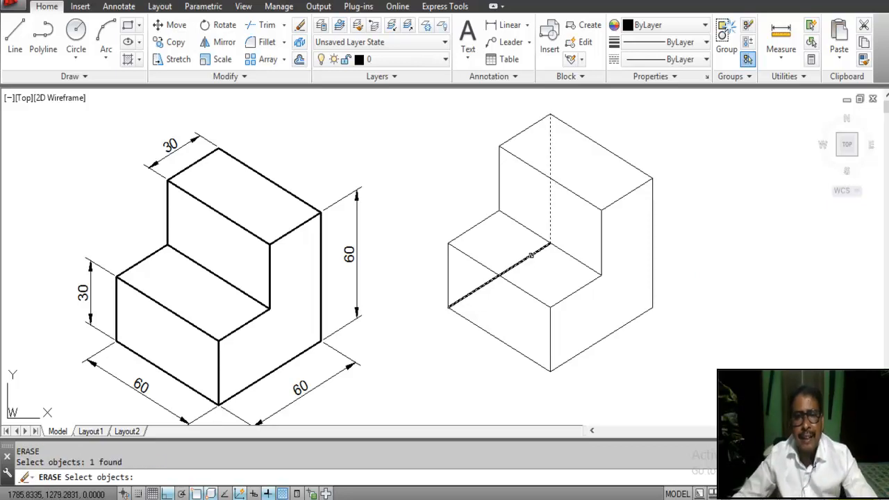
left_click(532, 255)
key("Return")
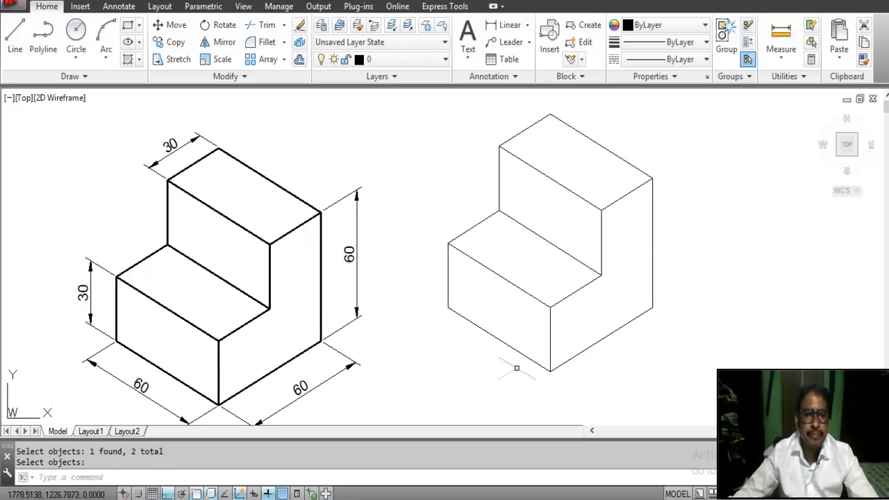
middle_click_drag(438, 331, 442, 321)
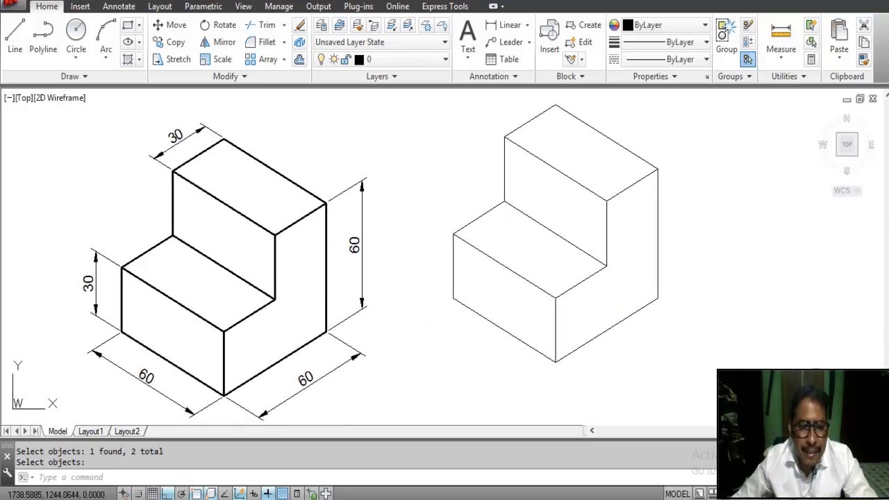